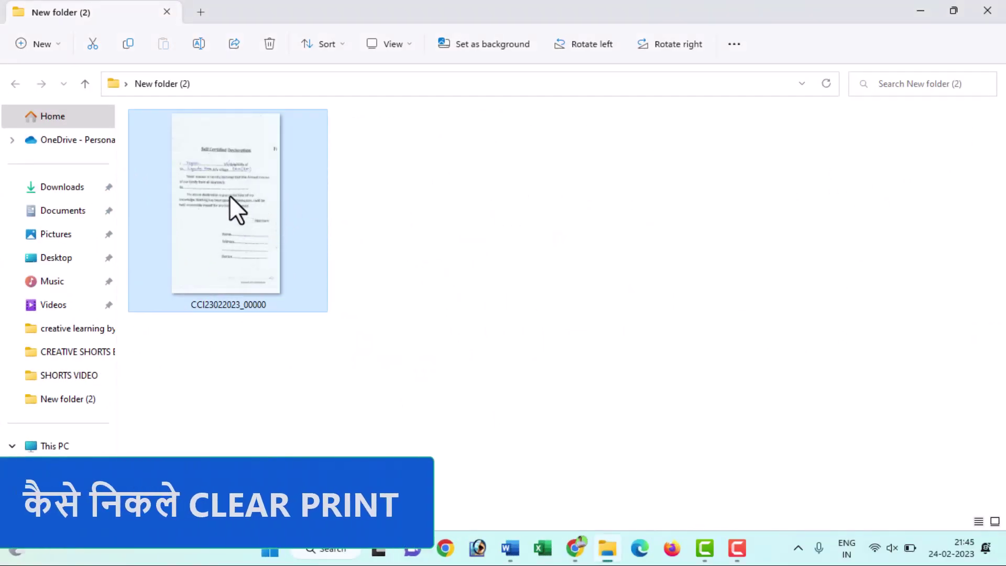
{"action": "double_click", "coordinate": [230, 196]}
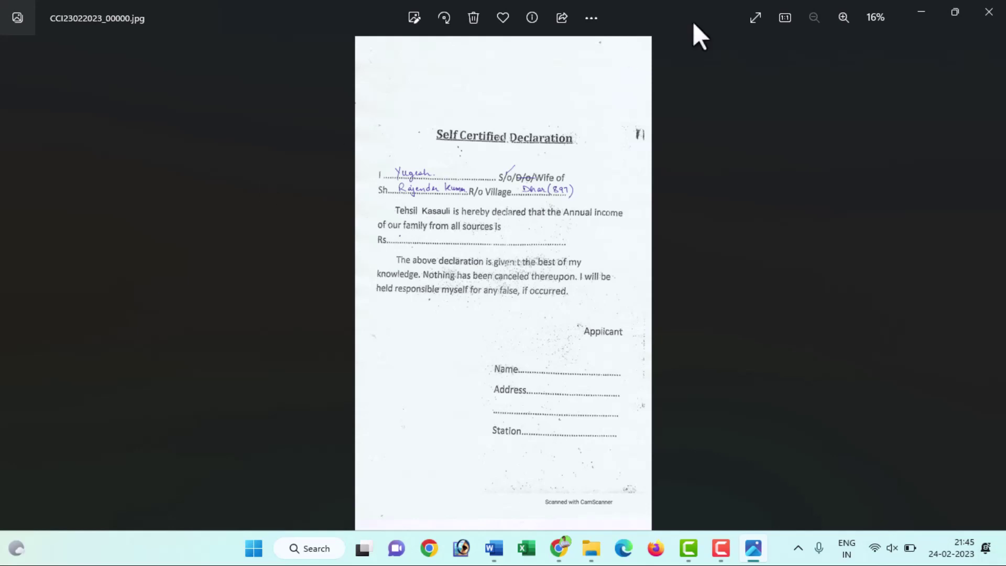
{"action": "left_click", "coordinate": [928, 9]}
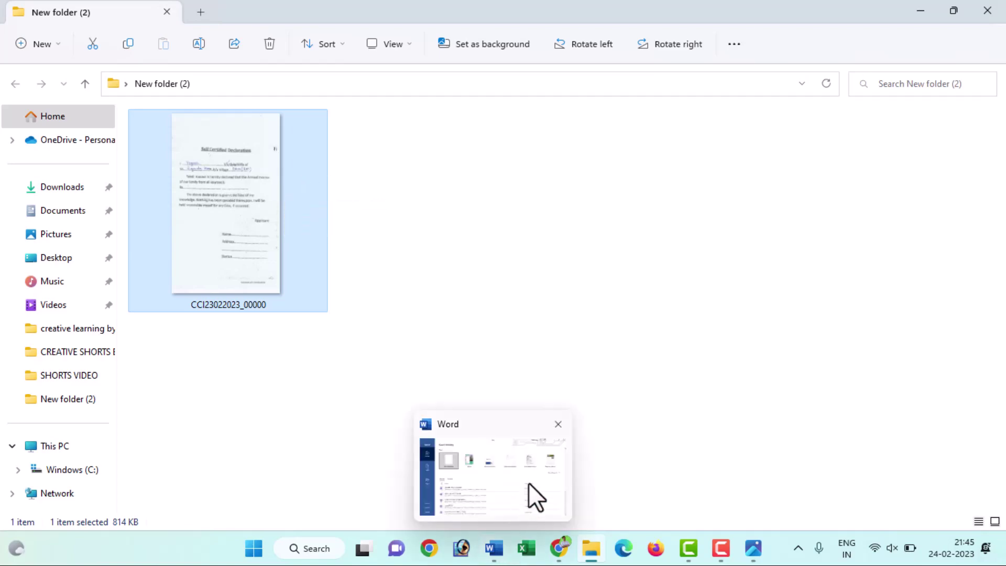
- Create a blank Word document, then minimize Word and select the scanned declaration image in 'New folder (2)'
{"action": "left_click", "coordinate": [494, 548]}
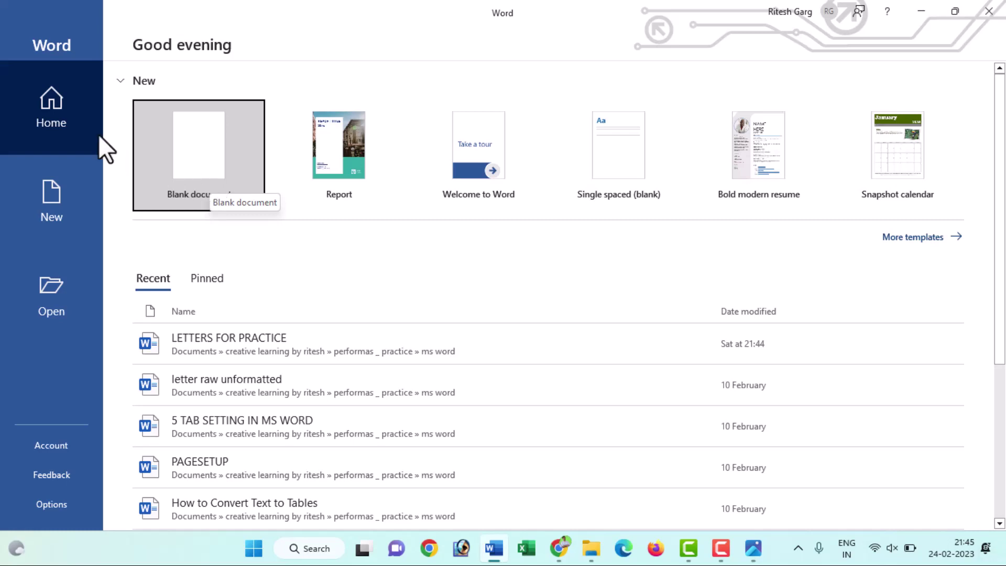
{"action": "left_click", "coordinate": [177, 149]}
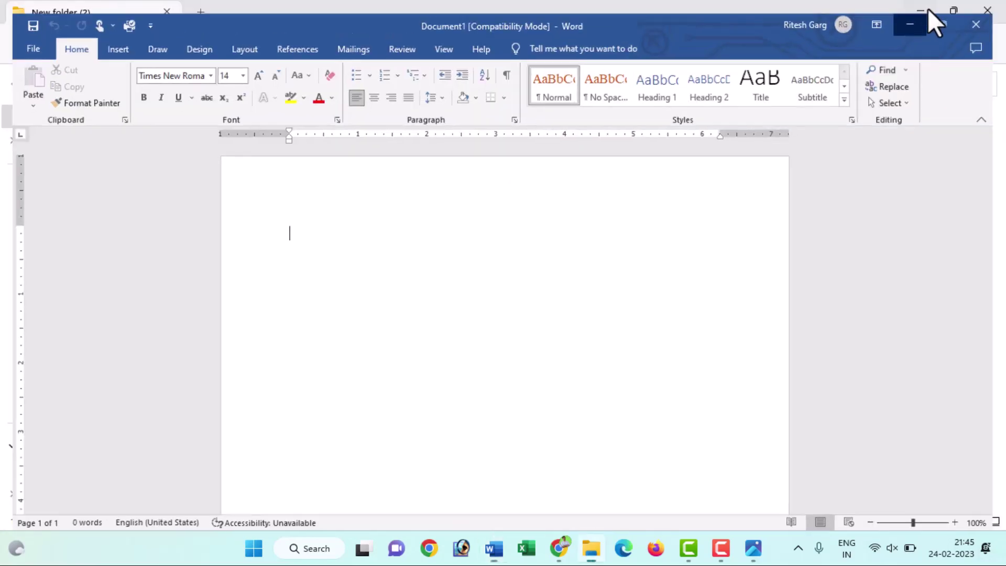
{"action": "left_click", "coordinate": [929, 9]}
{"action": "left_click", "coordinate": [239, 175]}
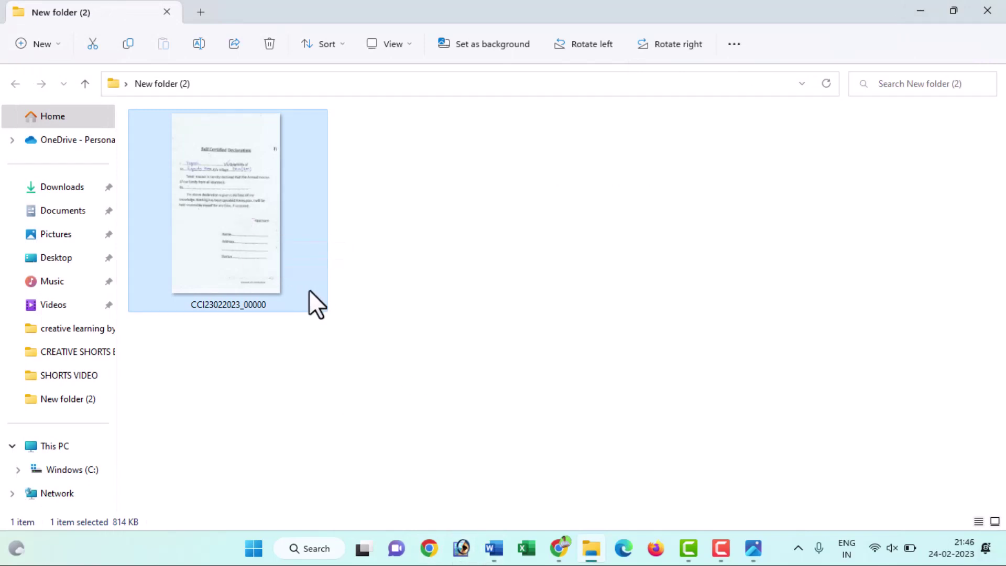
- Copy the scanned declaration image file and paste it onto Document1's first page
{"action": "right_click", "coordinate": [241, 203]}
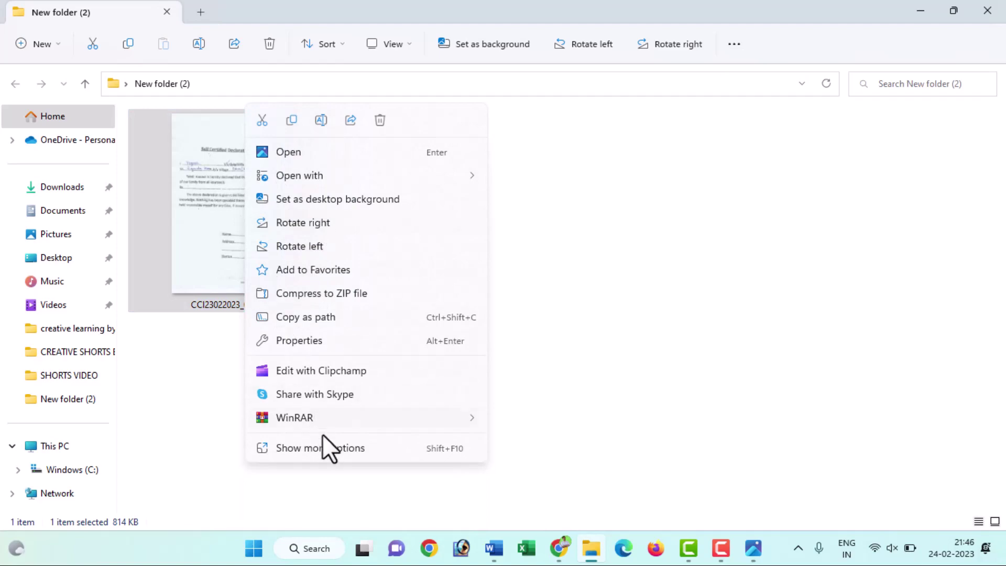
{"action": "left_click", "coordinate": [325, 448]}
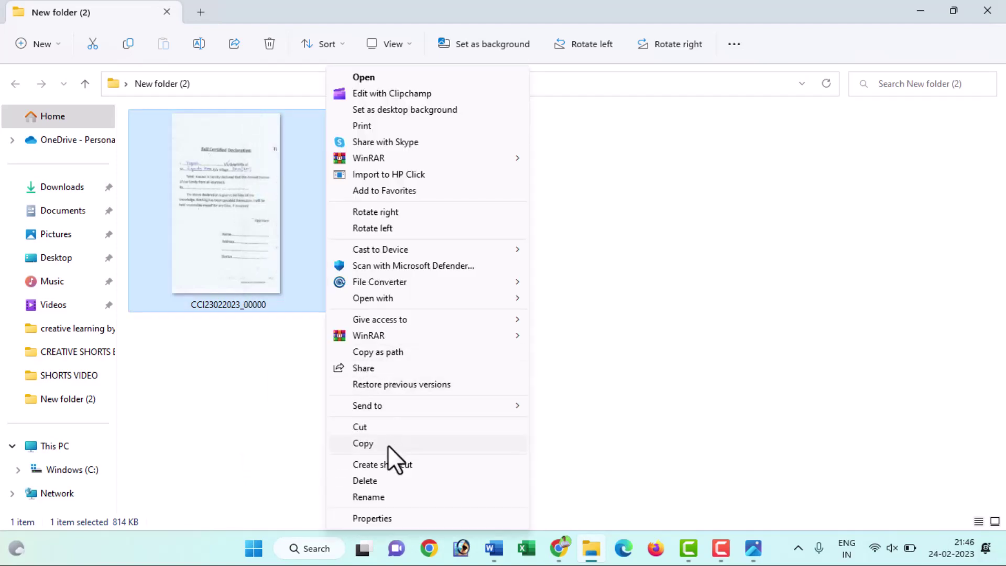
{"action": "left_click", "coordinate": [388, 445]}
{"action": "left_click", "coordinate": [494, 549]}
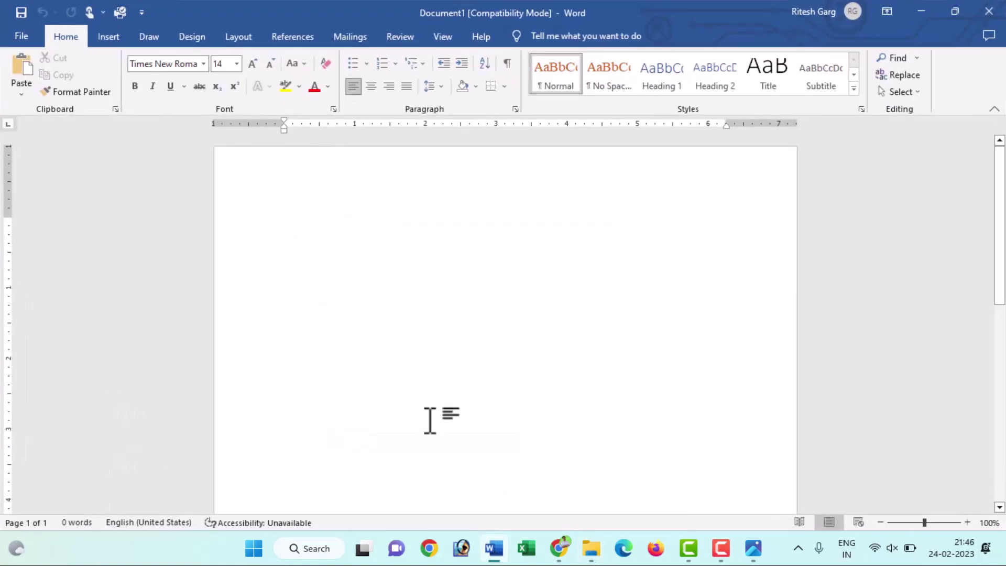
{"action": "right_click", "coordinate": [356, 287]}
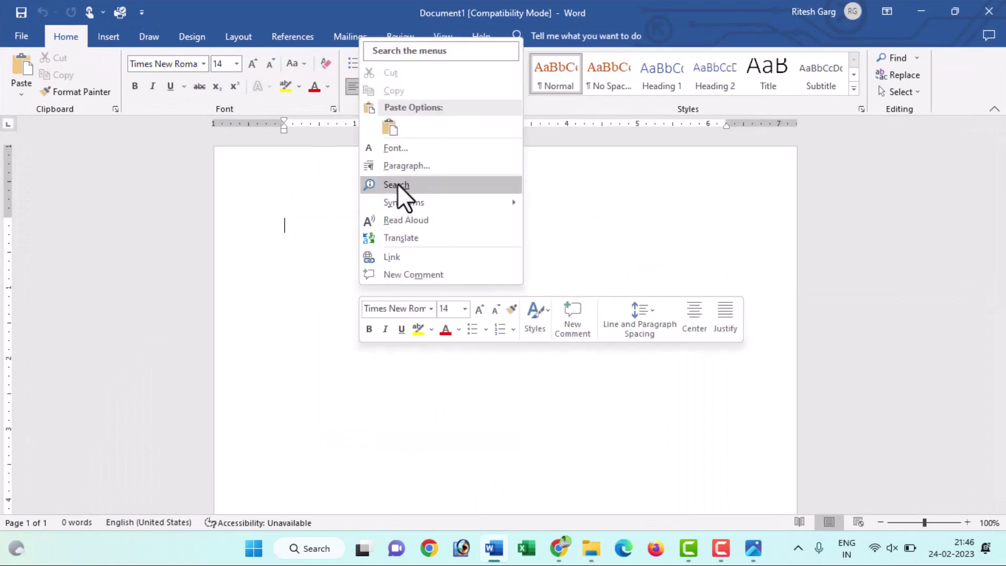
{"action": "left_click", "coordinate": [390, 131]}
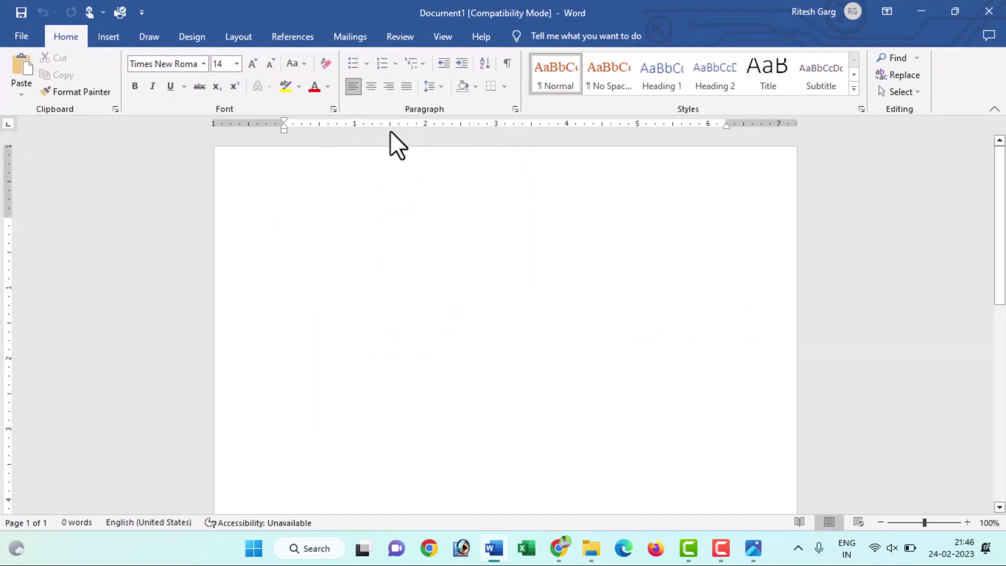
{"action": "scroll", "coordinate": [403, 347], "scroll_direction": "up", "scroll_amount": 3}
{"action": "scroll", "coordinate": [412, 351], "scroll_direction": "up", "scroll_amount": 3}
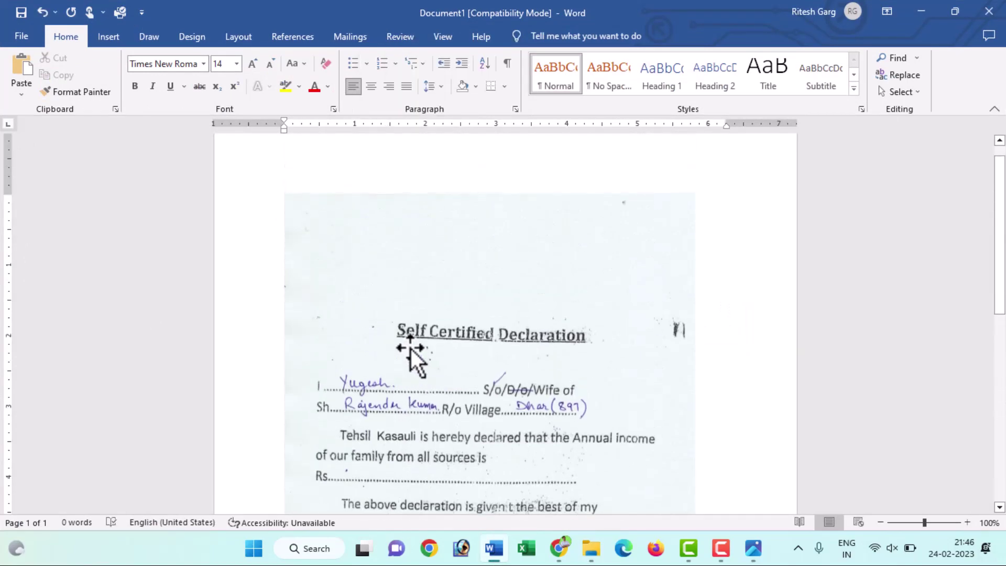
{"action": "scroll", "coordinate": [412, 350], "scroll_direction": "down", "scroll_amount": 4, "text": "ctrl"}
{"action": "scroll", "coordinate": [412, 346], "scroll_direction": "down", "scroll_amount": 1}
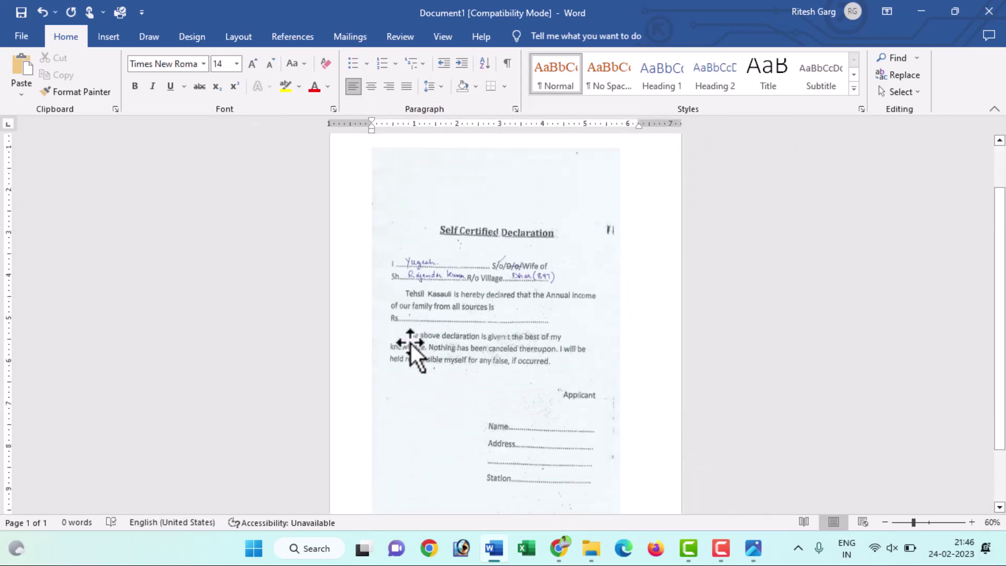
{"action": "scroll", "coordinate": [412, 347], "scroll_direction": "down", "scroll_amount": 3}
{"action": "scroll", "coordinate": [412, 346], "scroll_direction": "up", "scroll_amount": 4}
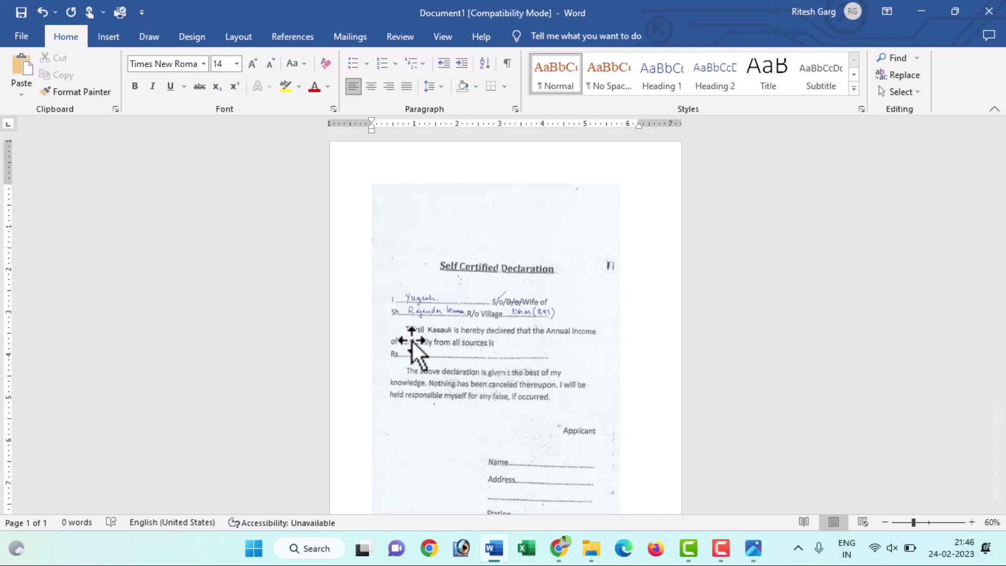
- Set the declaration picture's text wrapping to Square
{"action": "left_click", "coordinate": [420, 261]}
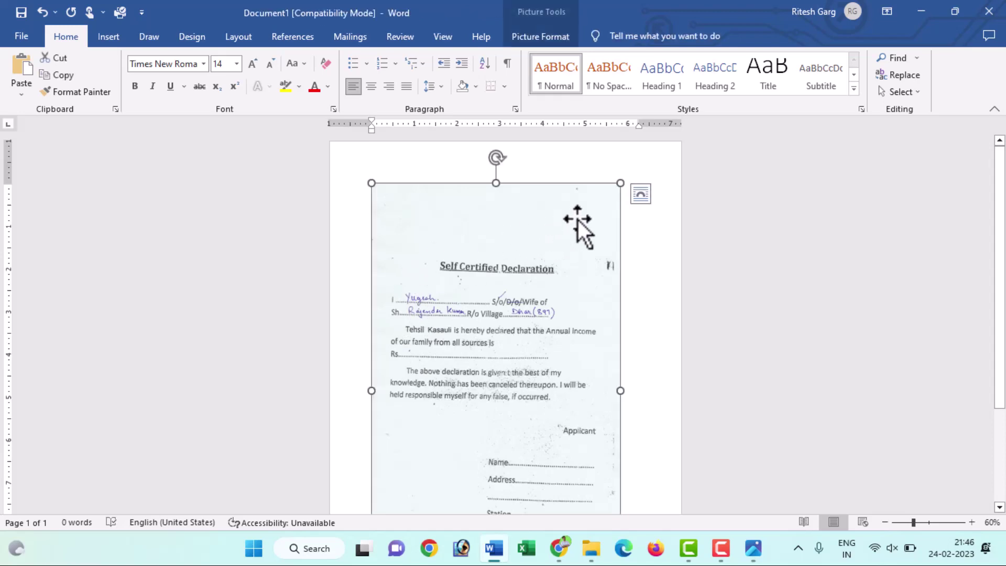
{"action": "left_click", "coordinate": [643, 197]}
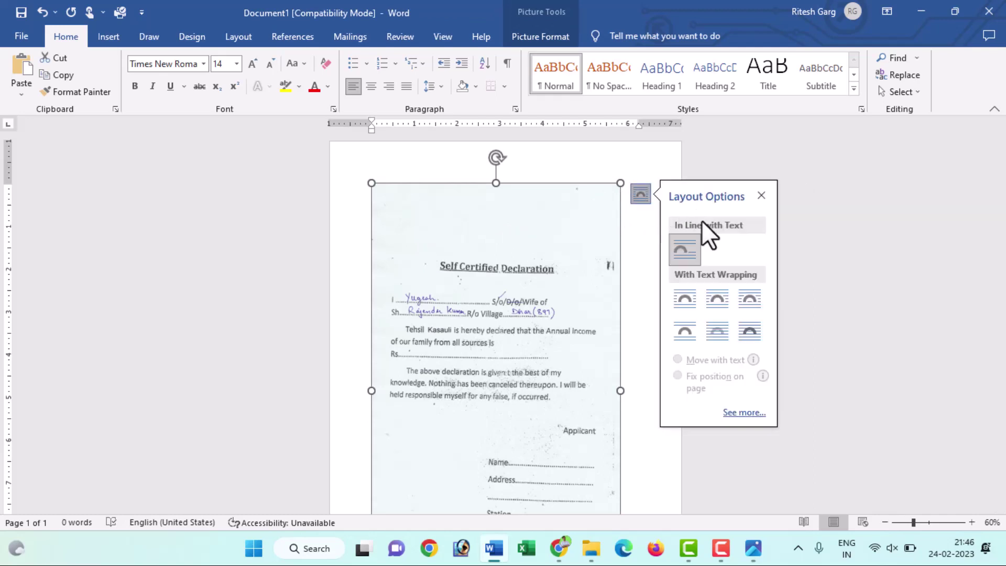
{"action": "left_click", "coordinate": [685, 299]}
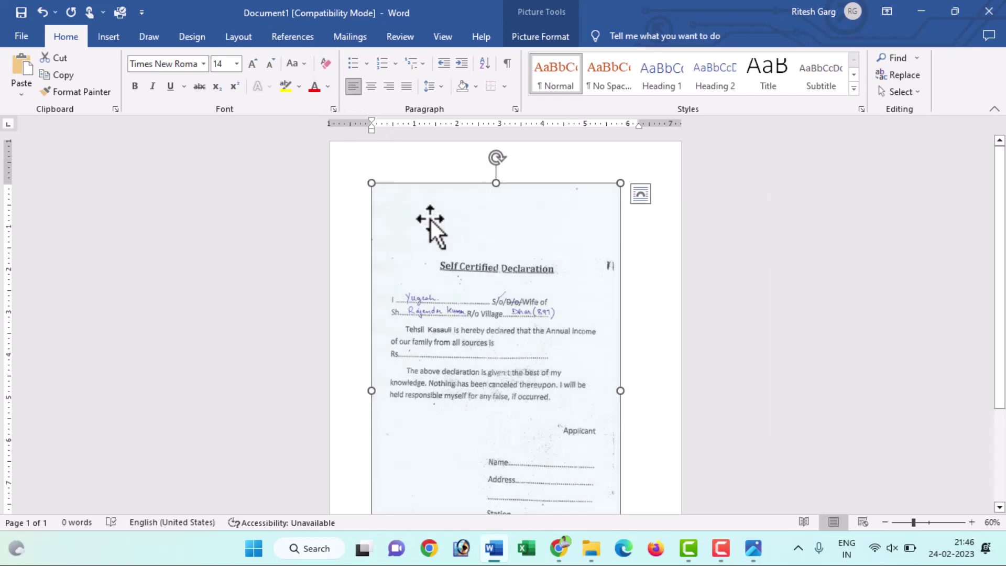
{"action": "left_click", "coordinate": [239, 37]}
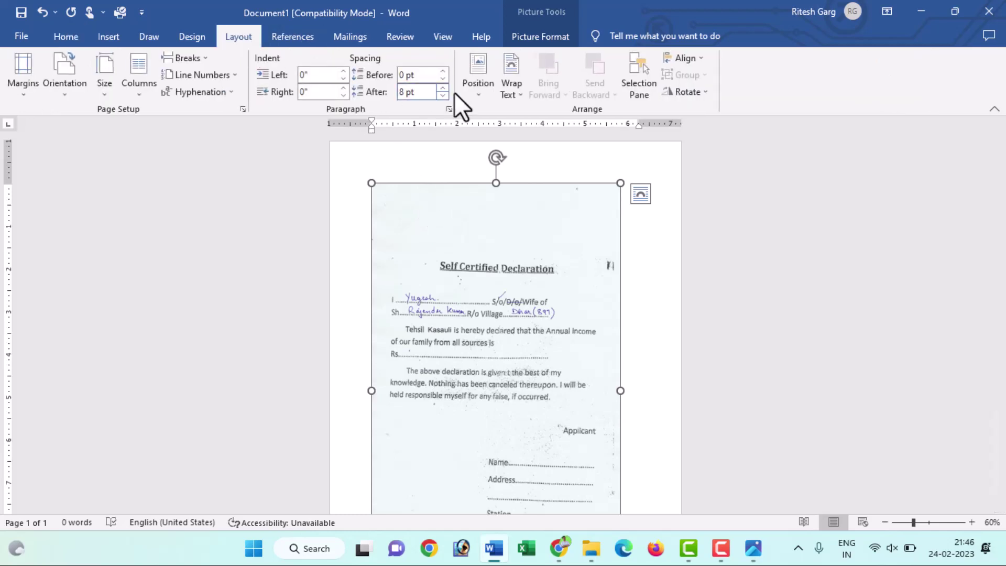
{"action": "left_click", "coordinate": [515, 94]}
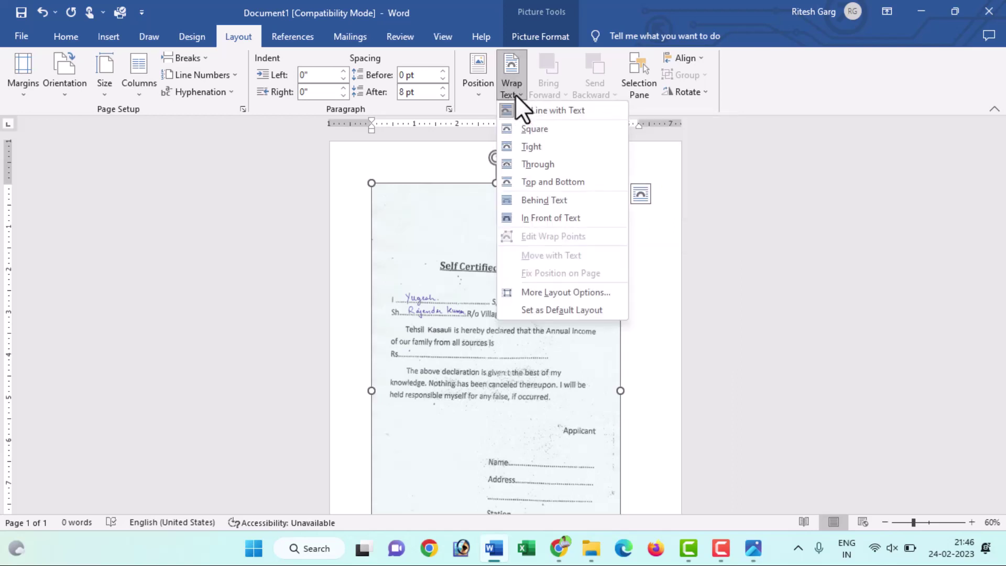
{"action": "left_click", "coordinate": [523, 133]}
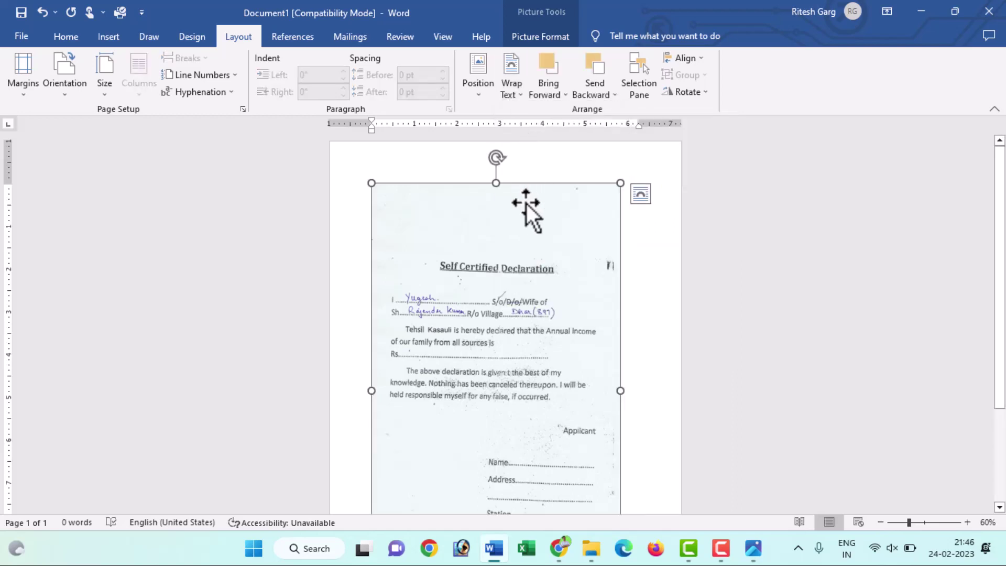
- Move the picture to the top-left and stretch it to nearly fill the page width and height
{"action": "left_click_drag", "start_coordinate": [552, 309], "coordinate": [512, 243]}
{"action": "left_click_drag", "start_coordinate": [512, 244], "coordinate": [508, 236]}
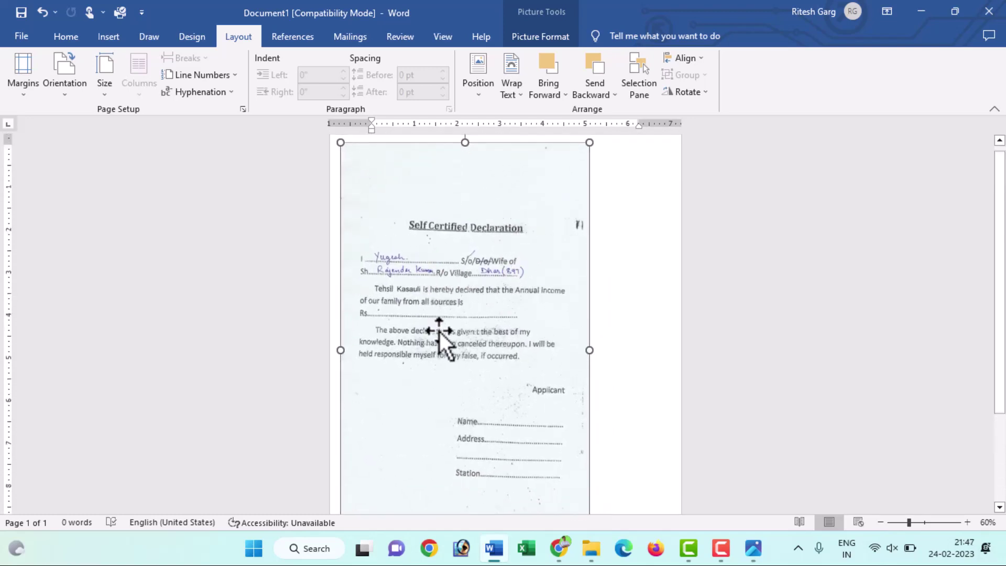
{"action": "scroll", "coordinate": [488, 389], "scroll_direction": "down", "scroll_amount": 3}
{"action": "scroll", "coordinate": [489, 388], "scroll_direction": "down", "scroll_amount": 2}
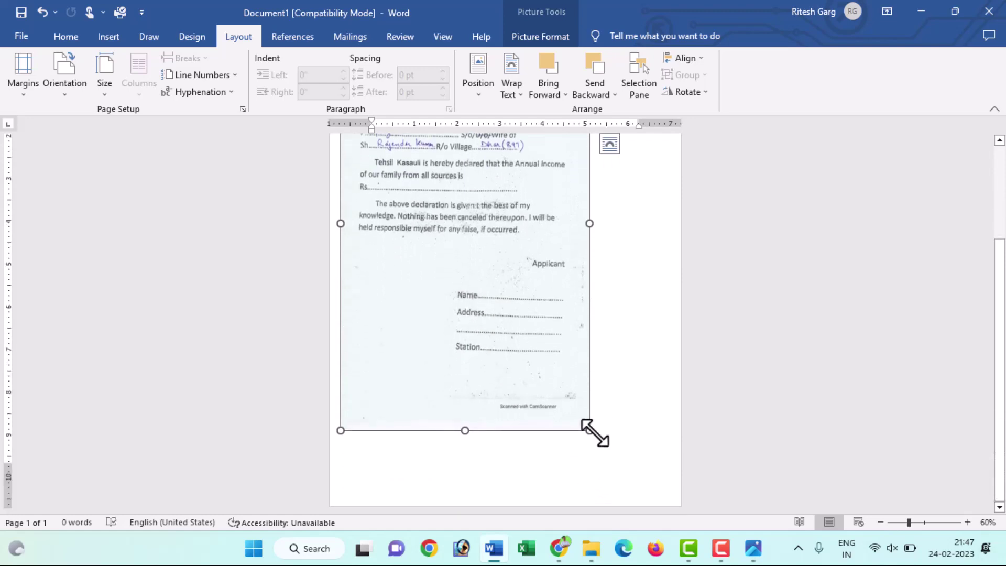
{"action": "left_click_drag", "start_coordinate": [589, 430], "coordinate": [634, 482]}
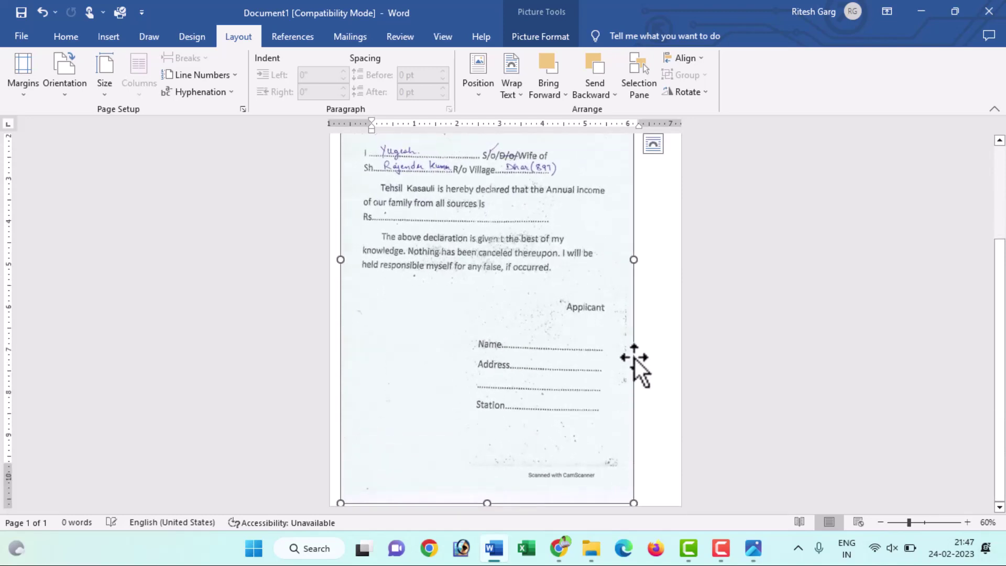
{"action": "left_click_drag", "start_coordinate": [633, 261], "coordinate": [673, 271]}
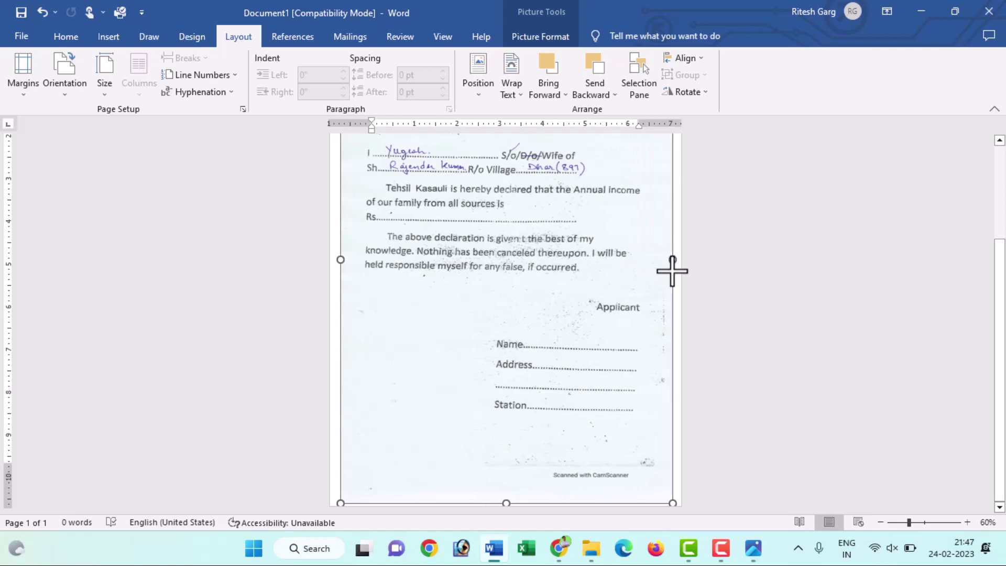
{"action": "scroll", "coordinate": [608, 314], "scroll_direction": "up", "scroll_amount": 3}
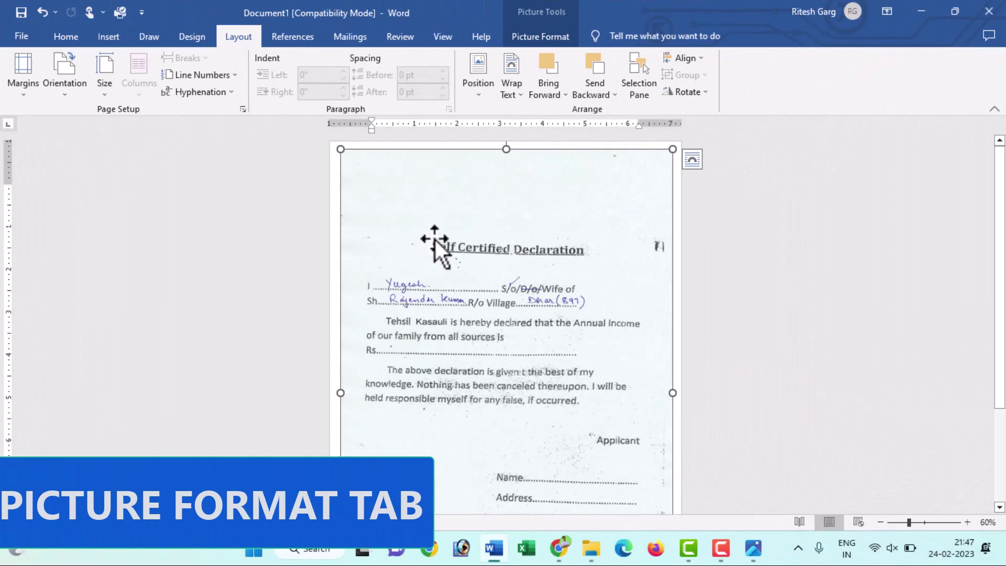
- Open Picture Corrections Options under Picture Format > Corrections to show the Format Picture pane
{"action": "left_click", "coordinate": [530, 36]}
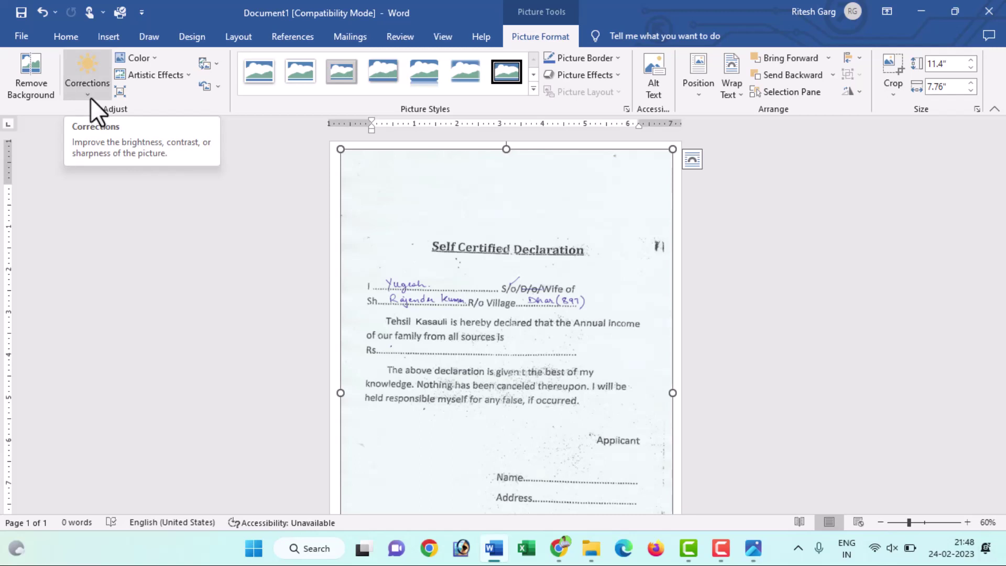
{"action": "left_click", "coordinate": [89, 98]}
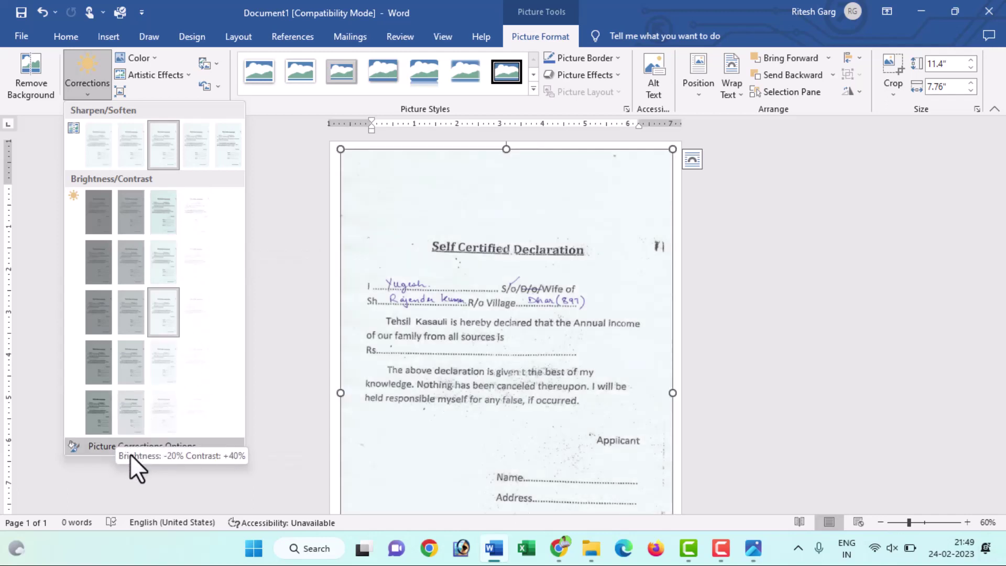
{"action": "left_click", "coordinate": [150, 446]}
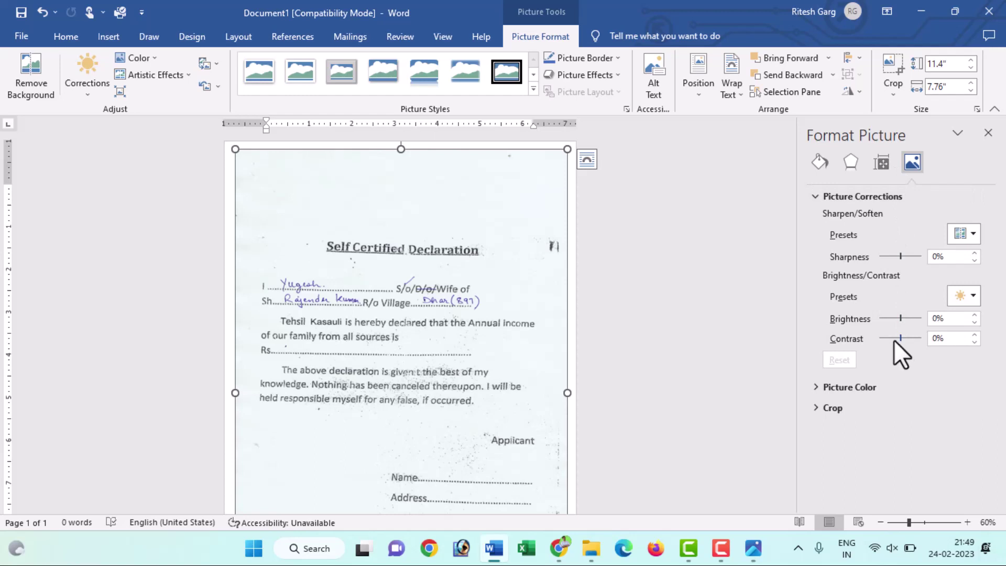
- Raise the declaration picture's brightness to 12%
{"action": "double_click", "coordinate": [975, 315]}
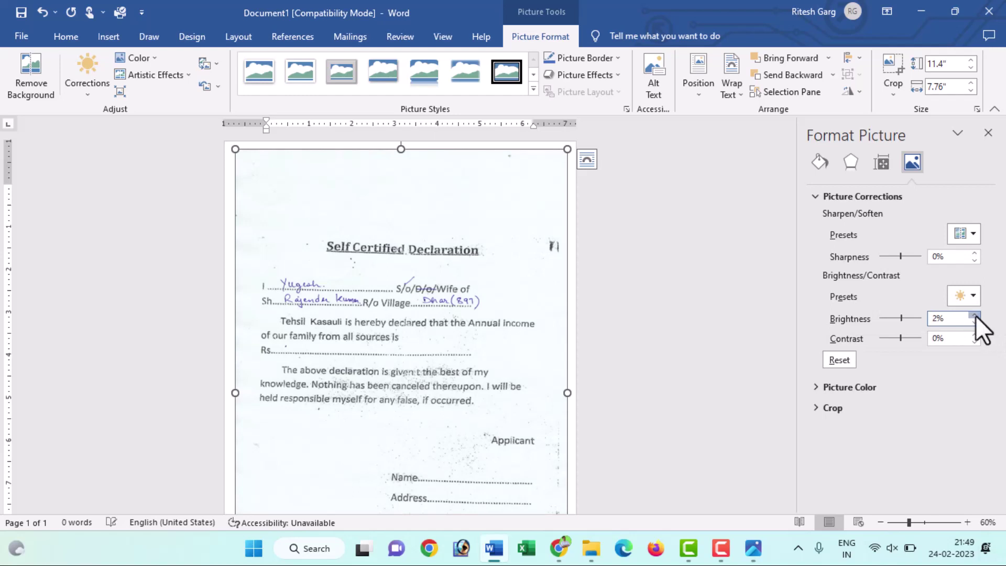
{"action": "double_click", "coordinate": [975, 316]}
{"action": "left_click", "coordinate": [975, 315]}
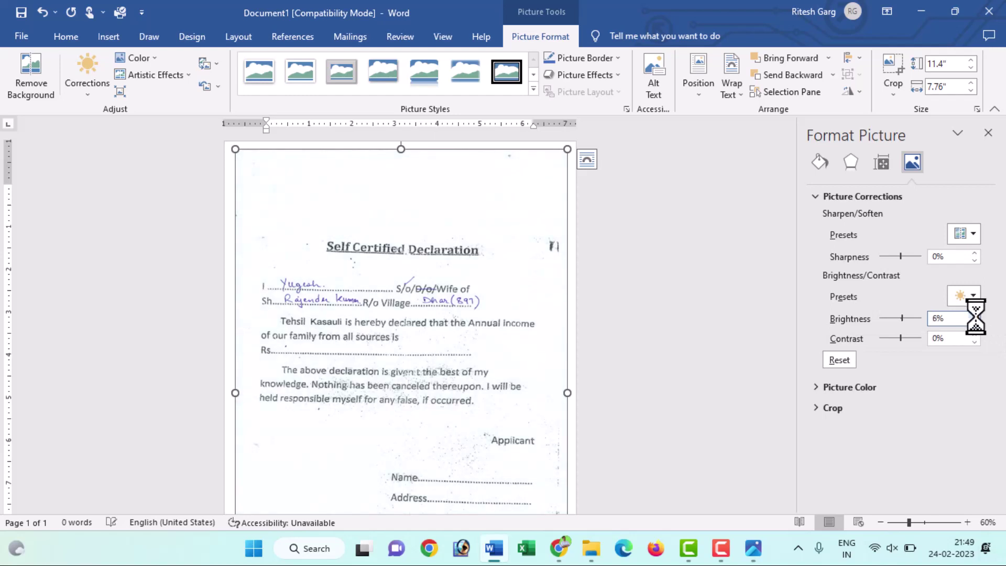
{"action": "double_click", "coordinate": [974, 315]}
{"action": "double_click", "coordinate": [974, 316]}
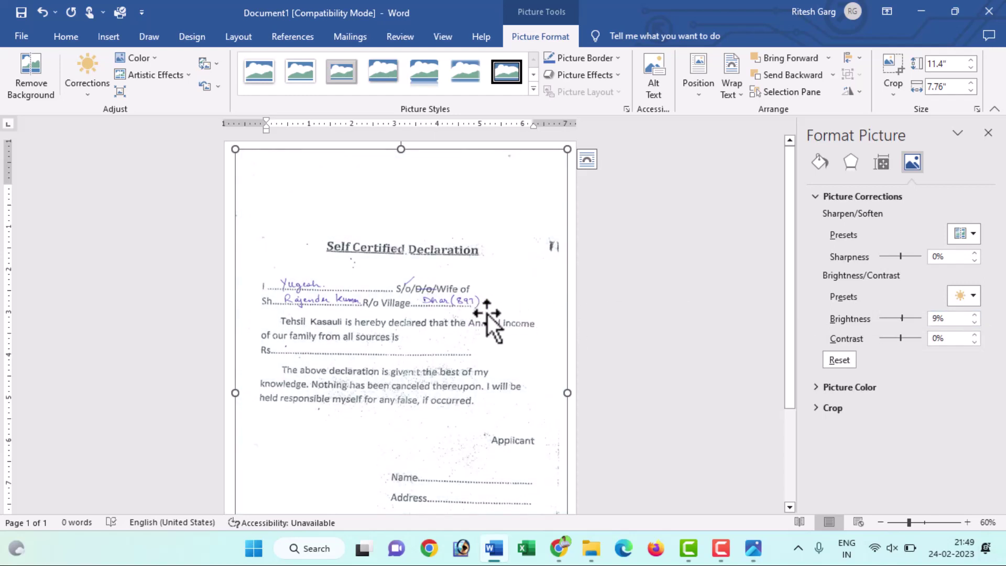
{"action": "left_click", "coordinate": [975, 315]}
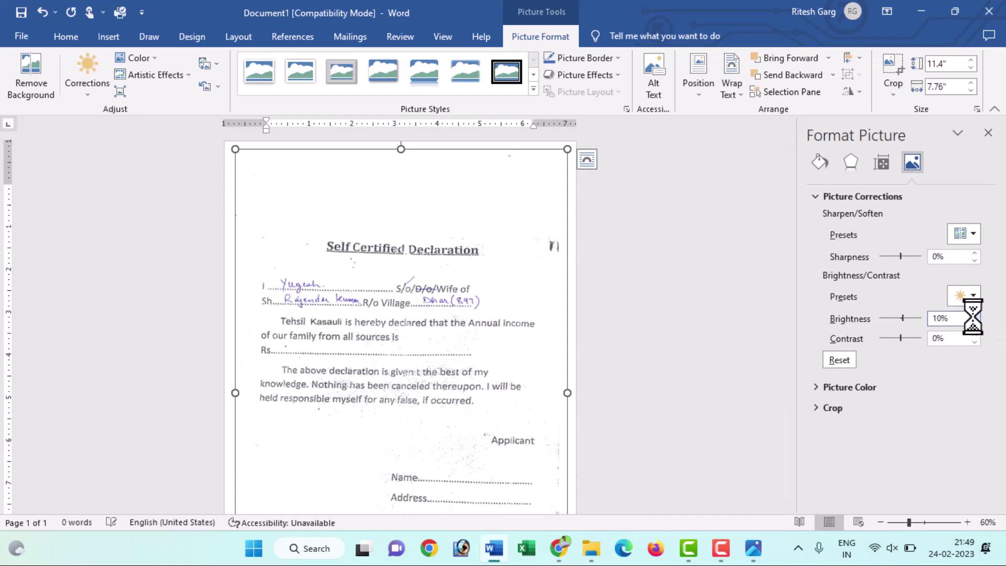
{"action": "left_click", "coordinate": [974, 315]}
{"action": "left_click", "coordinate": [975, 315]}
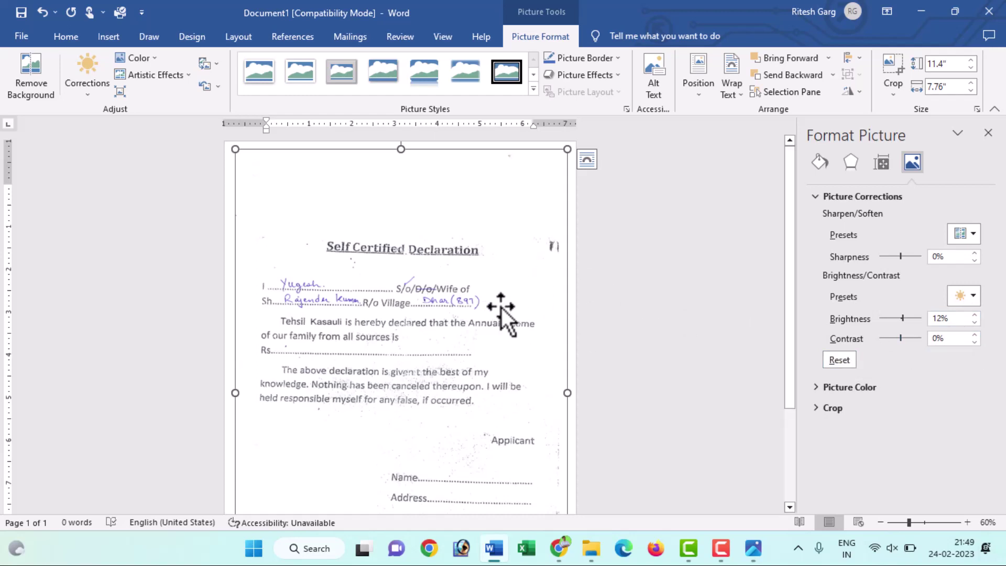
- Raise the picture's contrast to 7%, then deselect it to judge the result
{"action": "left_click", "coordinate": [975, 335]}
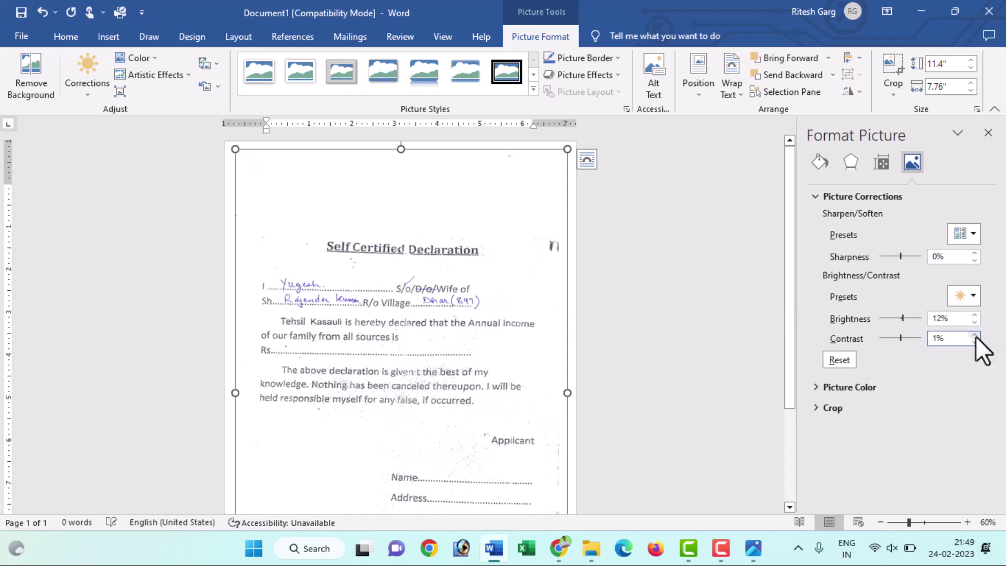
{"action": "left_click", "coordinate": [975, 335]}
{"action": "left_click", "coordinate": [975, 335]}
{"action": "left_click", "coordinate": [975, 335]}
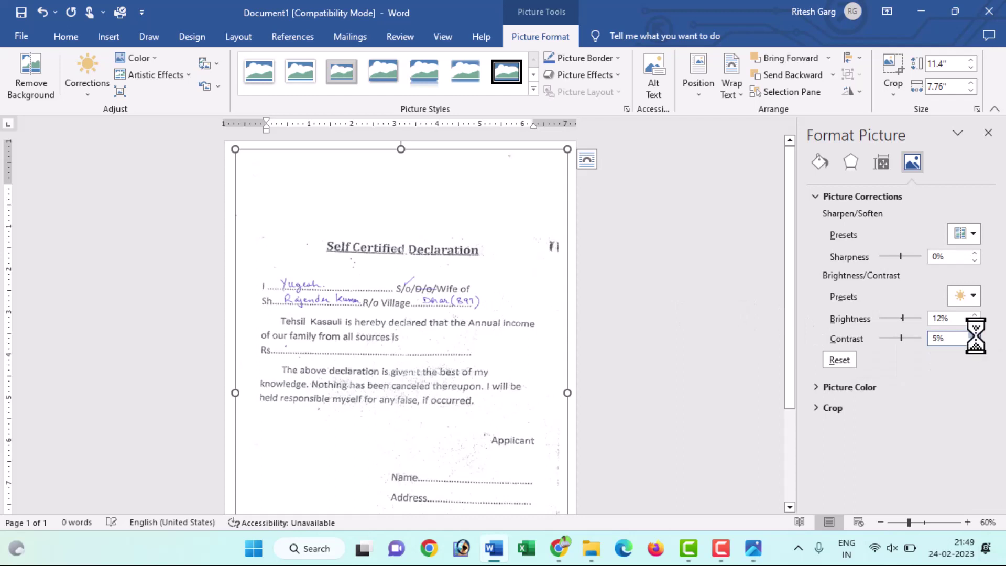
{"action": "left_click", "coordinate": [975, 335]}
{"action": "left_click", "coordinate": [975, 334]}
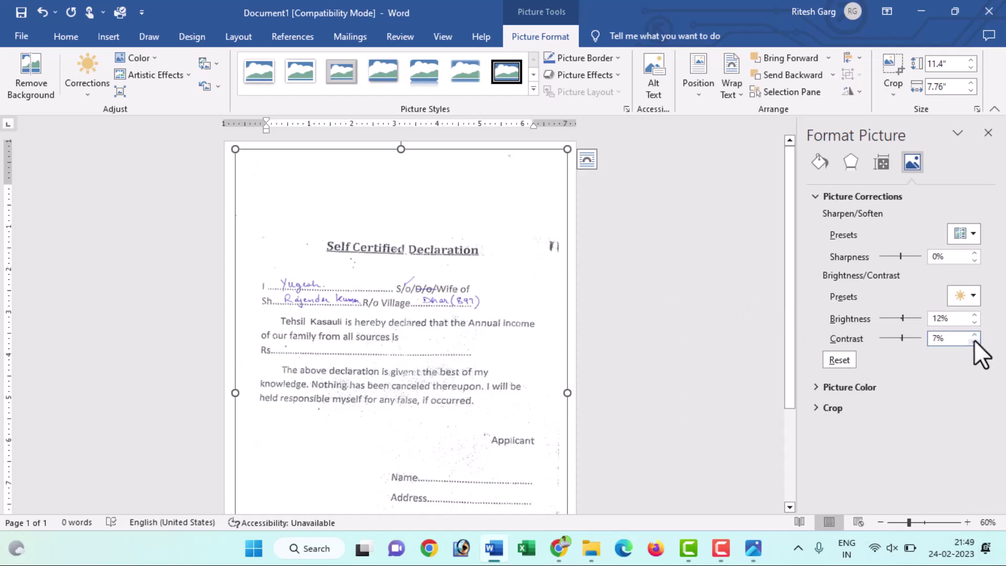
{"action": "left_click", "coordinate": [613, 254]}
- Select the declaration picture and turn on Crop from the Picture Format tab
{"action": "scroll", "coordinate": [456, 252], "scroll_direction": "up", "scroll_amount": 3}
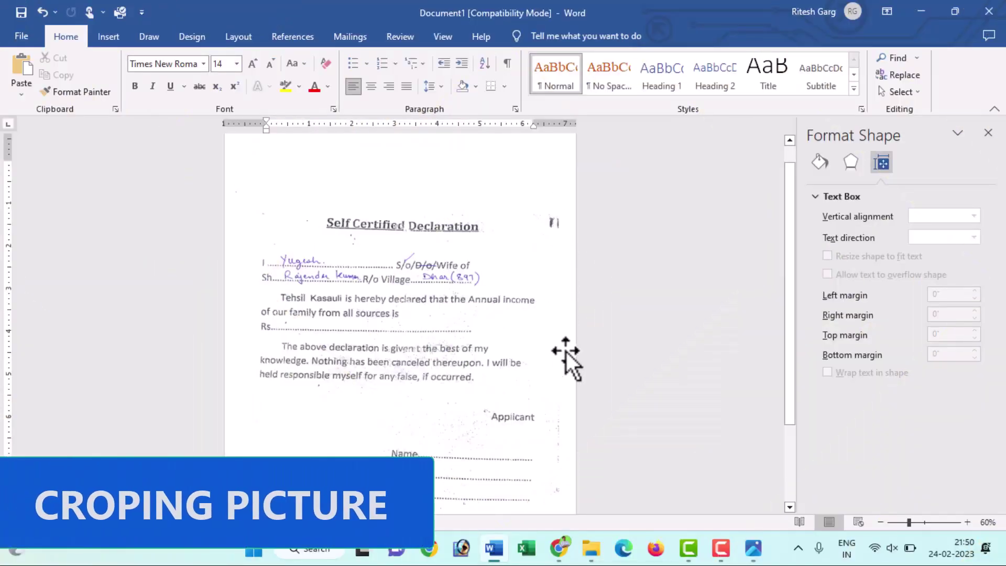
{"action": "scroll", "coordinate": [520, 472], "scroll_direction": "down", "scroll_amount": 3}
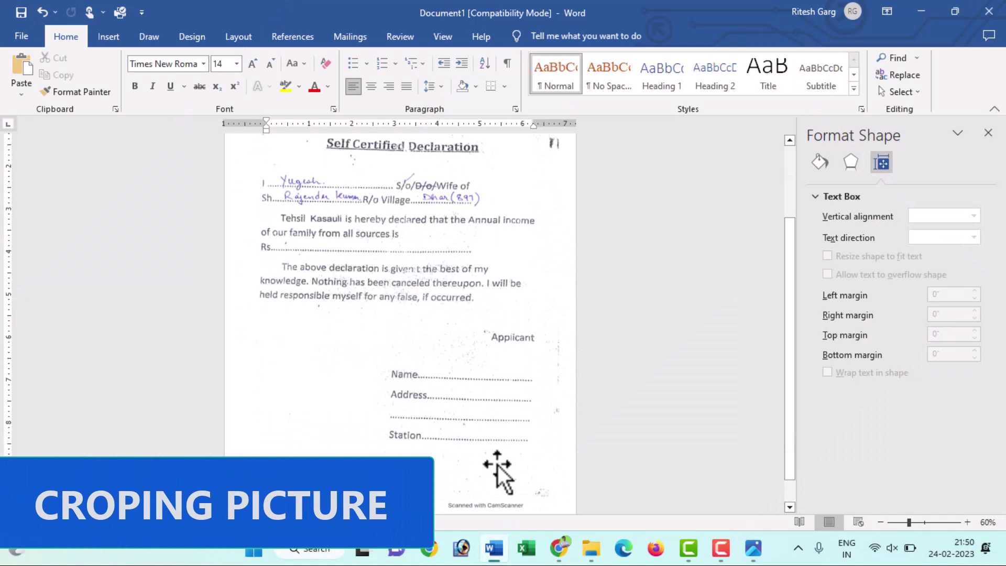
{"action": "scroll", "coordinate": [513, 469], "scroll_direction": "up", "scroll_amount": 4}
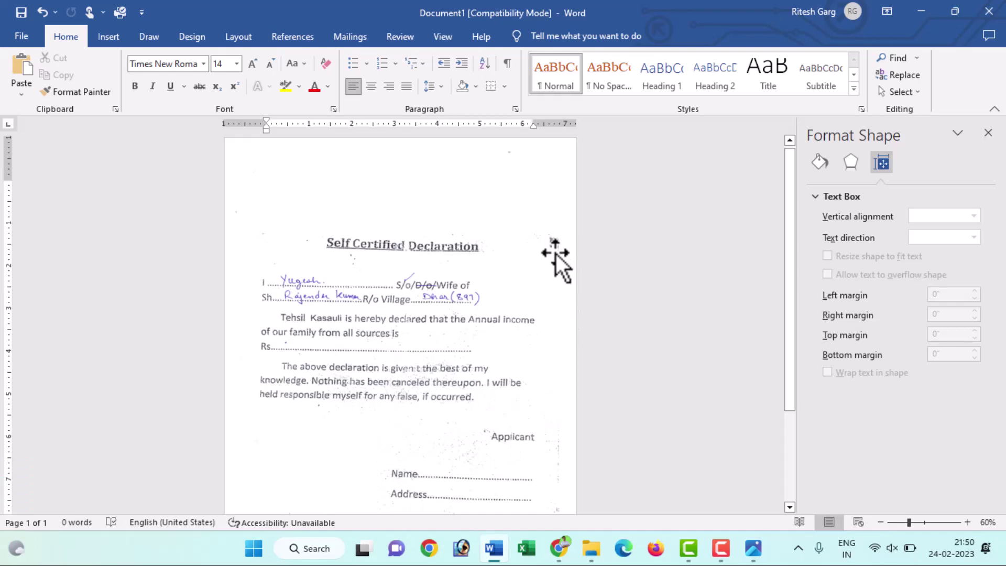
{"action": "left_click_drag", "start_coordinate": [557, 247], "coordinate": [566, 258]}
{"action": "scroll", "coordinate": [576, 270], "scroll_direction": "up", "scroll_amount": 3}
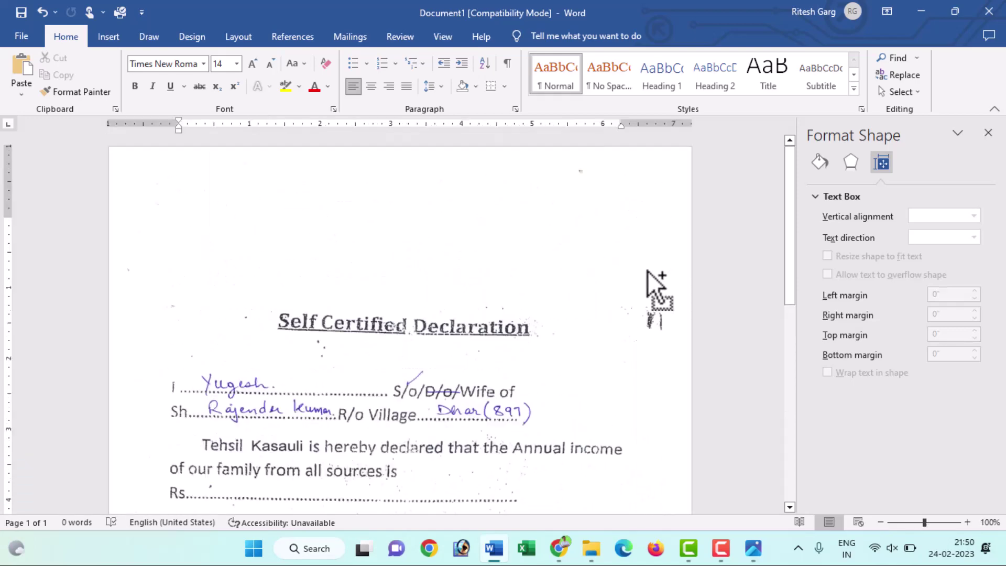
{"action": "scroll", "coordinate": [654, 288], "scroll_direction": "down", "scroll_amount": 4}
{"action": "left_click_drag", "start_coordinate": [643, 273], "coordinate": [459, 246]}
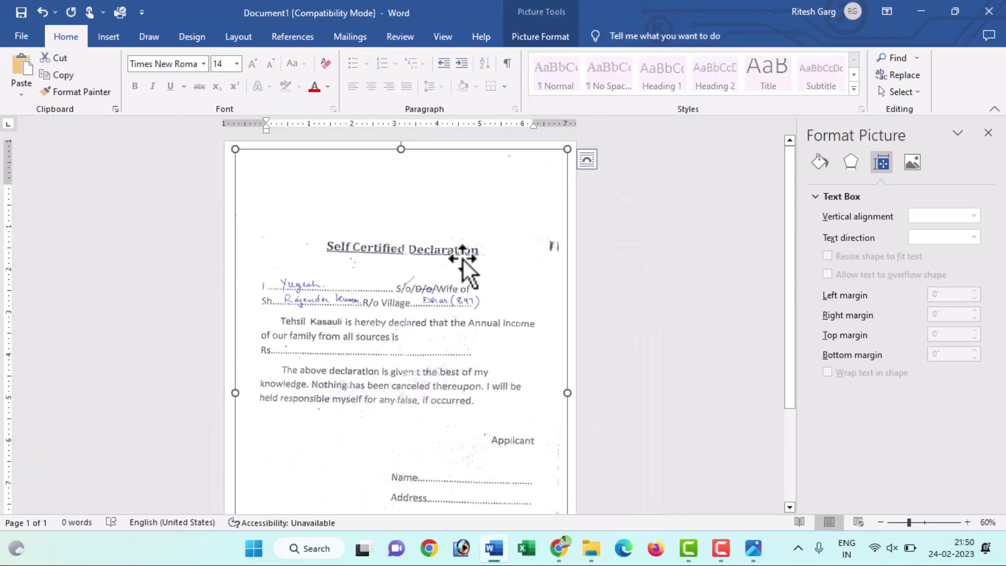
{"action": "left_click", "coordinate": [550, 40]}
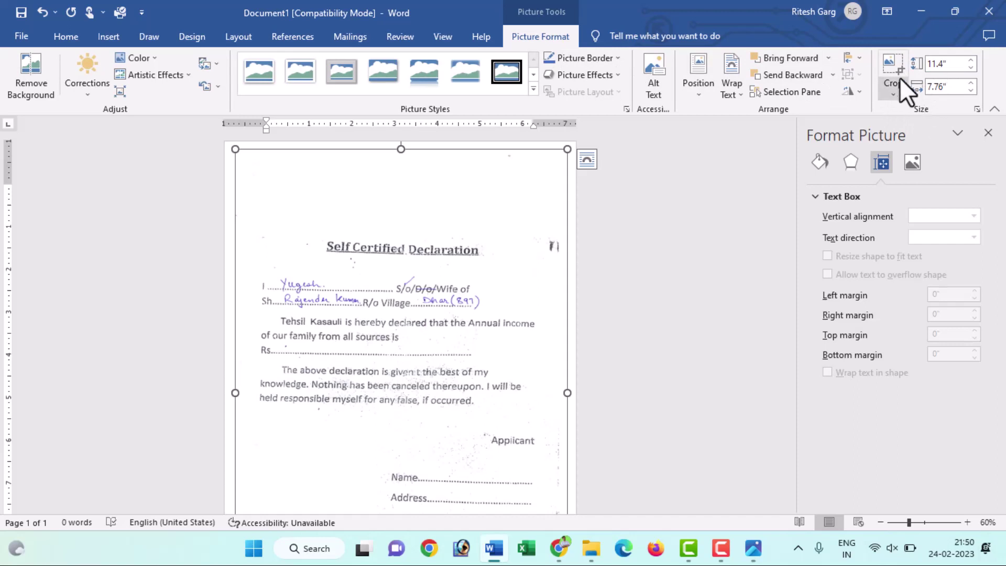
{"action": "left_click", "coordinate": [892, 65]}
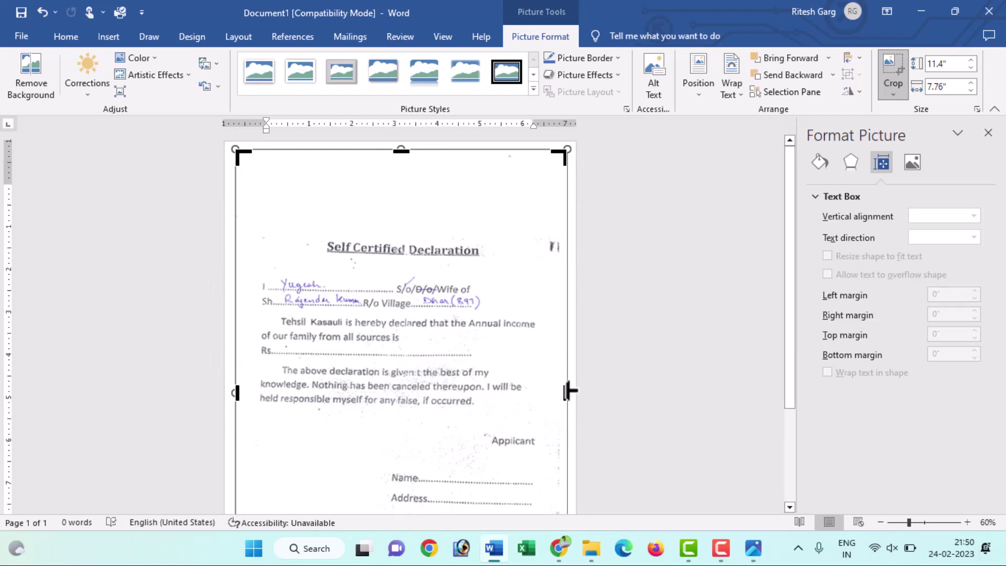
- Crop off the right blank strip and bottom footer, leaving 7.36" by 10.66"
{"action": "left_click_drag", "start_coordinate": [570, 391], "coordinate": [548, 389]}
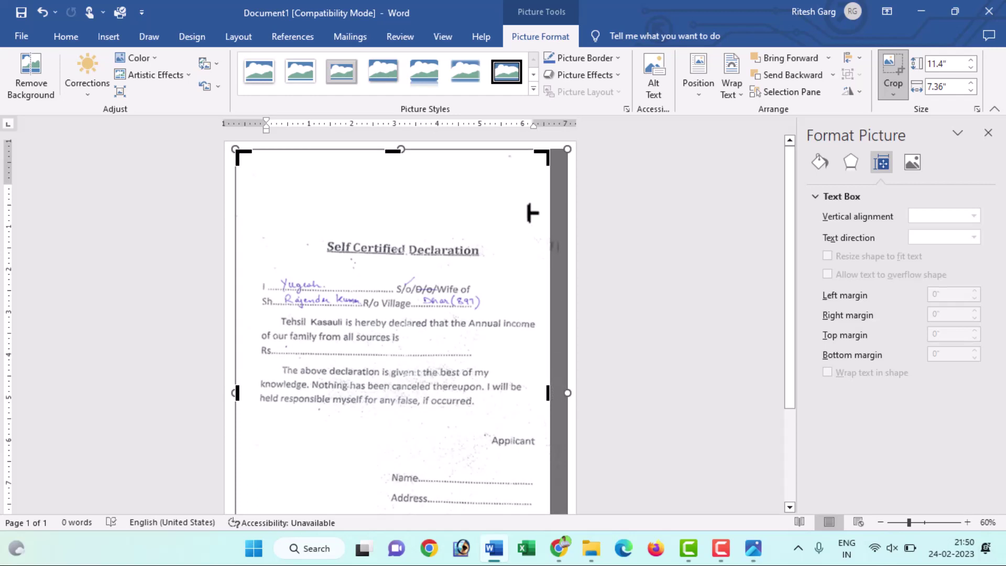
{"action": "scroll", "coordinate": [319, 350], "scroll_direction": "down", "scroll_amount": 2}
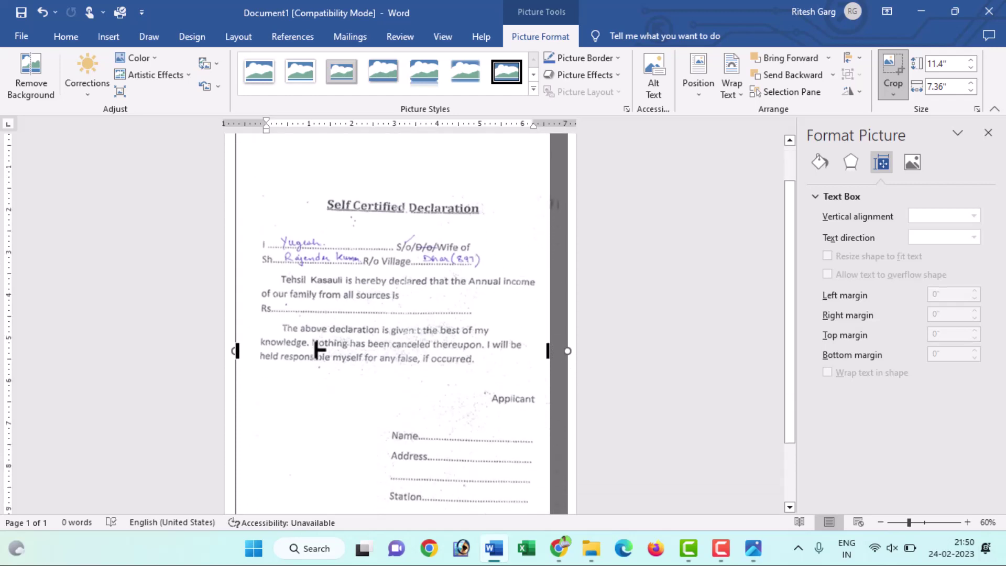
{"action": "scroll", "coordinate": [331, 373], "scroll_direction": "down", "scroll_amount": 3}
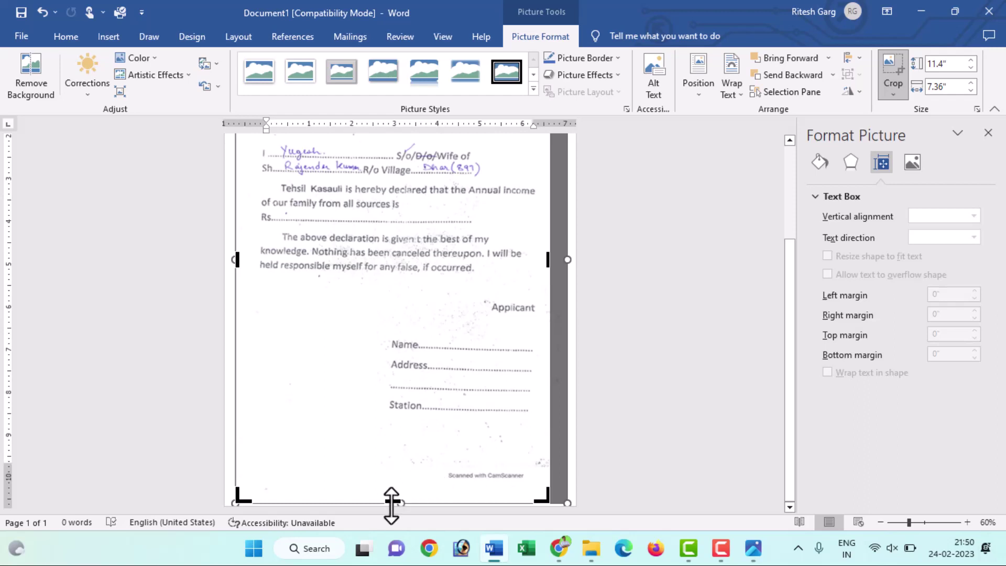
{"action": "left_click_drag", "start_coordinate": [392, 502], "coordinate": [392, 472]}
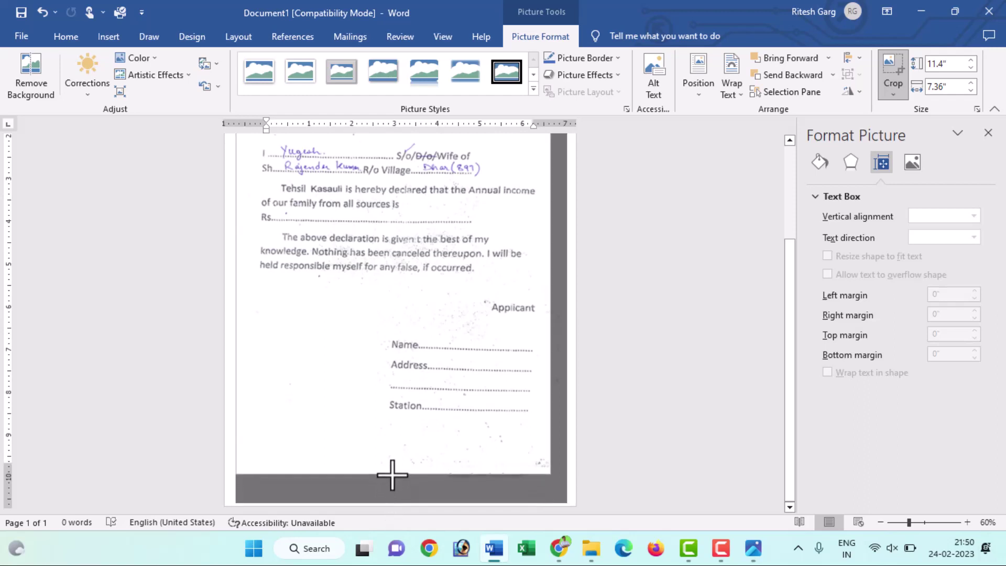
{"action": "scroll", "coordinate": [392, 472], "scroll_direction": "up", "scroll_amount": 3}
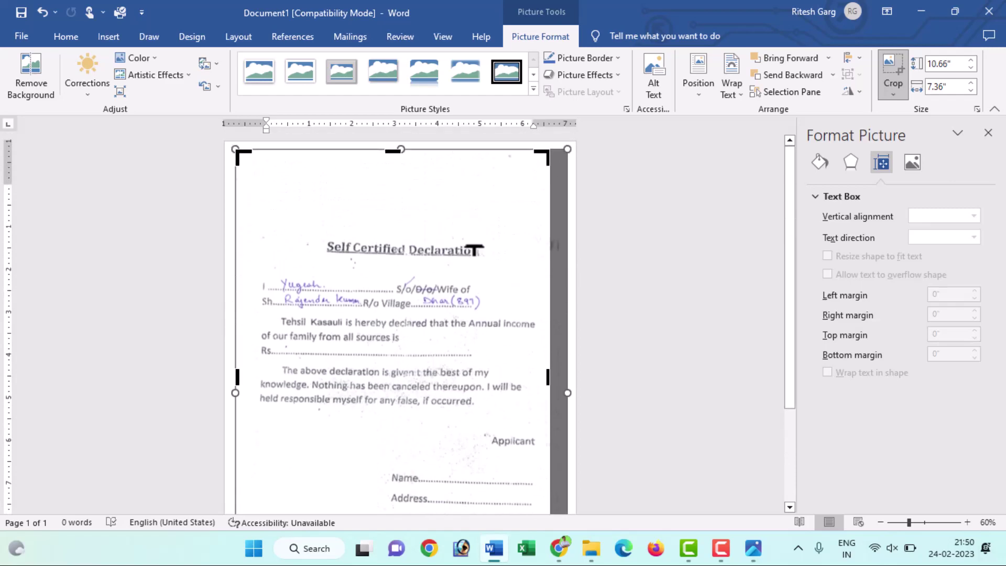
- Deselect the declaration scan so the right and bottom crop takes effect
{"action": "left_click", "coordinate": [584, 234]}
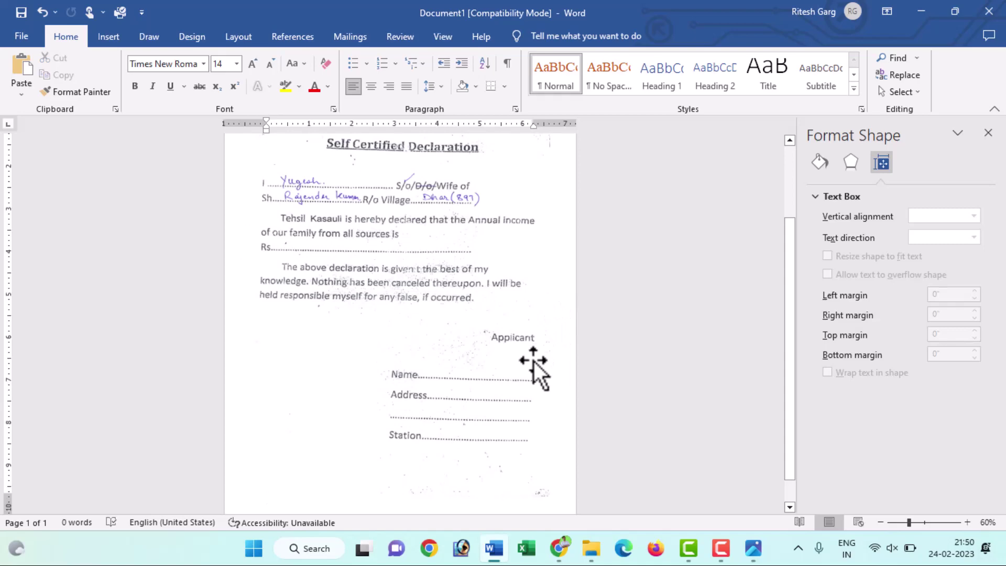
{"action": "scroll", "coordinate": [532, 368], "scroll_direction": "up", "scroll_amount": 3}
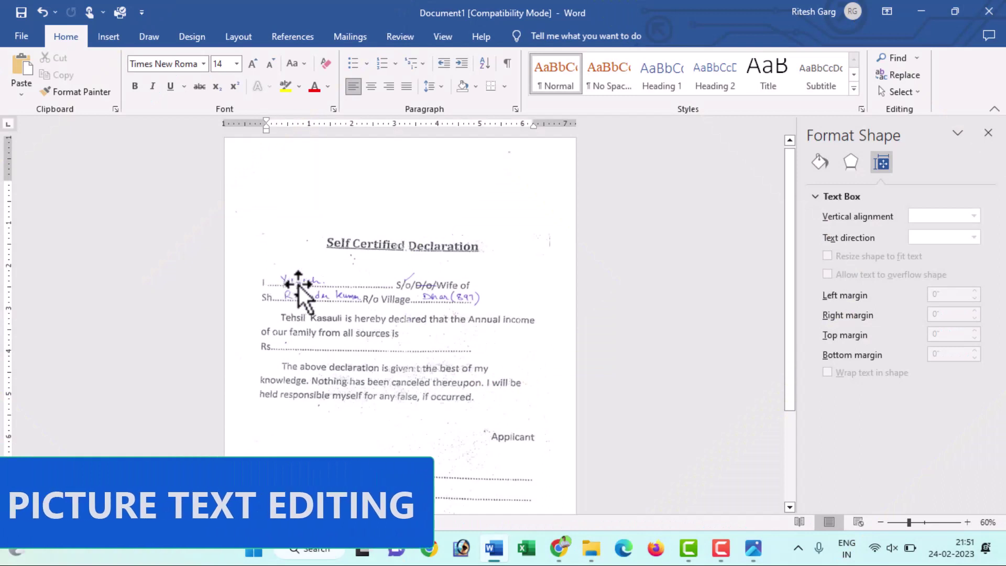
{"action": "left_click_drag", "start_coordinate": [326, 297], "coordinate": [279, 338]}
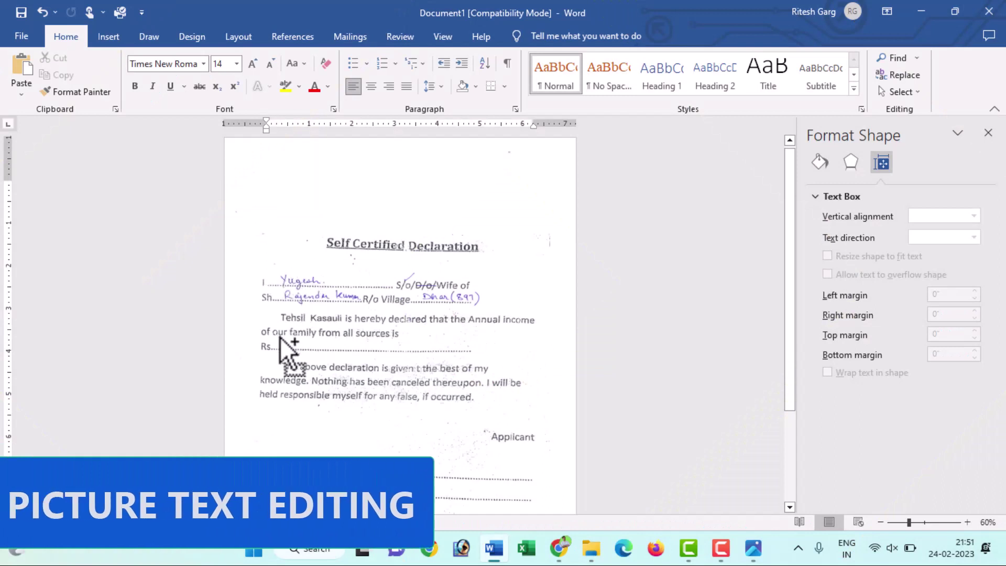
{"action": "scroll", "coordinate": [288, 351], "scroll_direction": "up", "scroll_amount": 7}
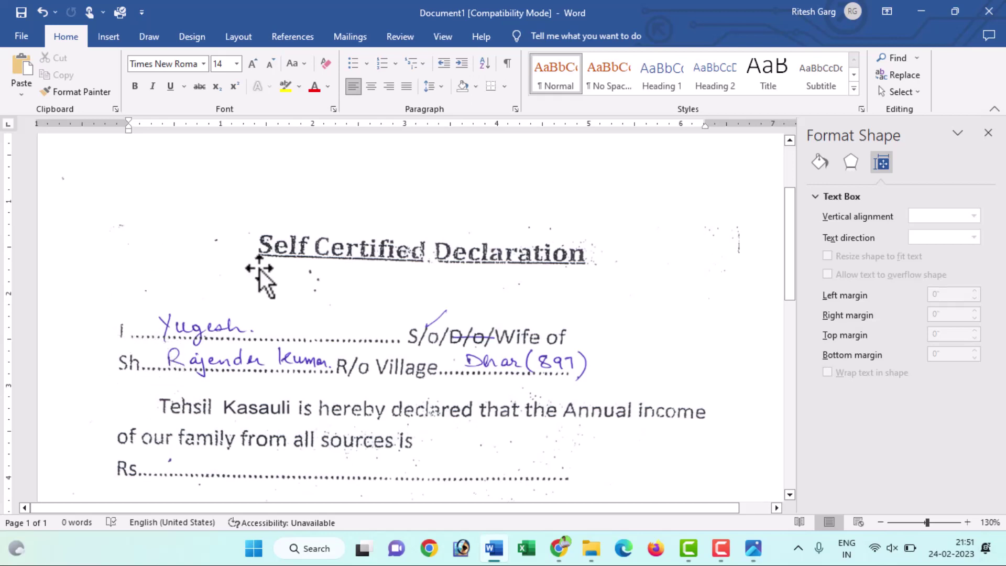
- Insert a Simple Text Box, clear its placeholder text, and reselect the empty box
{"action": "left_click", "coordinate": [113, 37]}
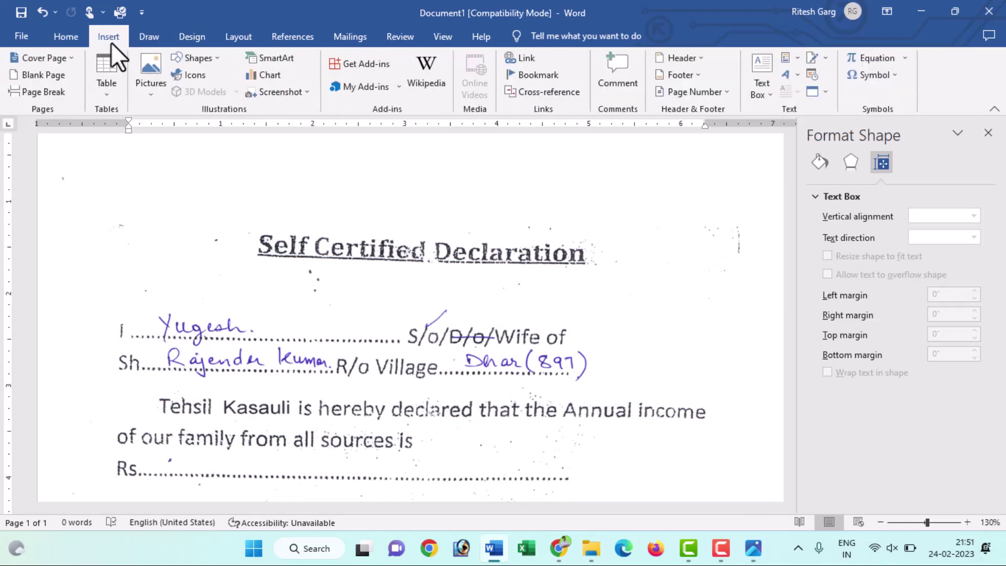
{"action": "left_click", "coordinate": [768, 90]}
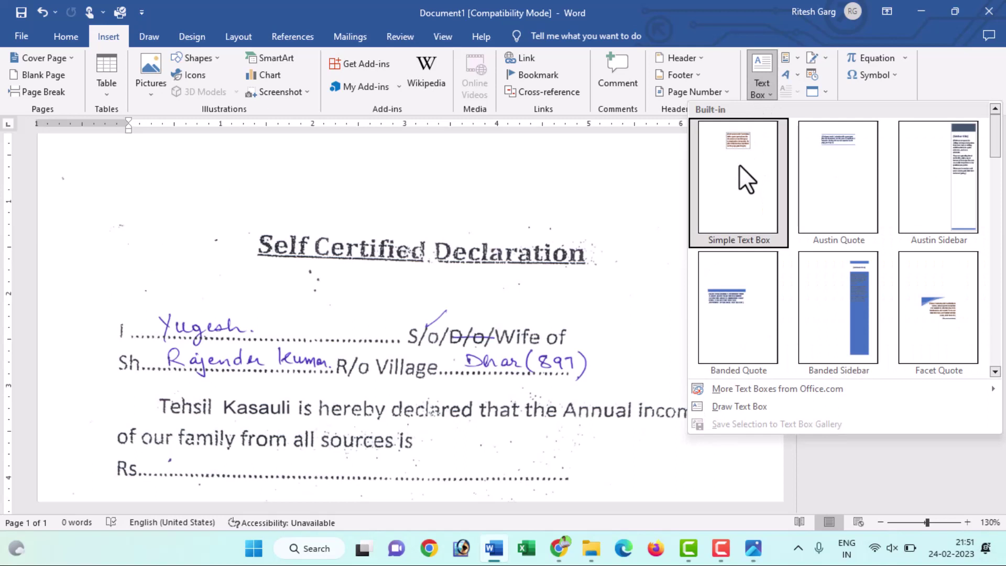
{"action": "left_click", "coordinate": [740, 164]}
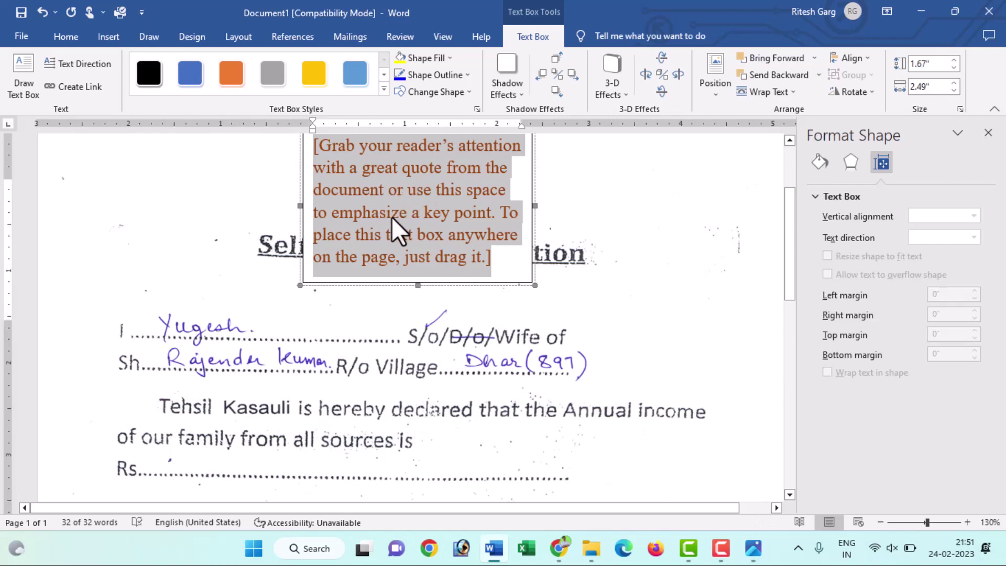
{"action": "scroll", "coordinate": [391, 216], "scroll_direction": "up", "scroll_amount": 2}
{"action": "key", "text": "Delete"}
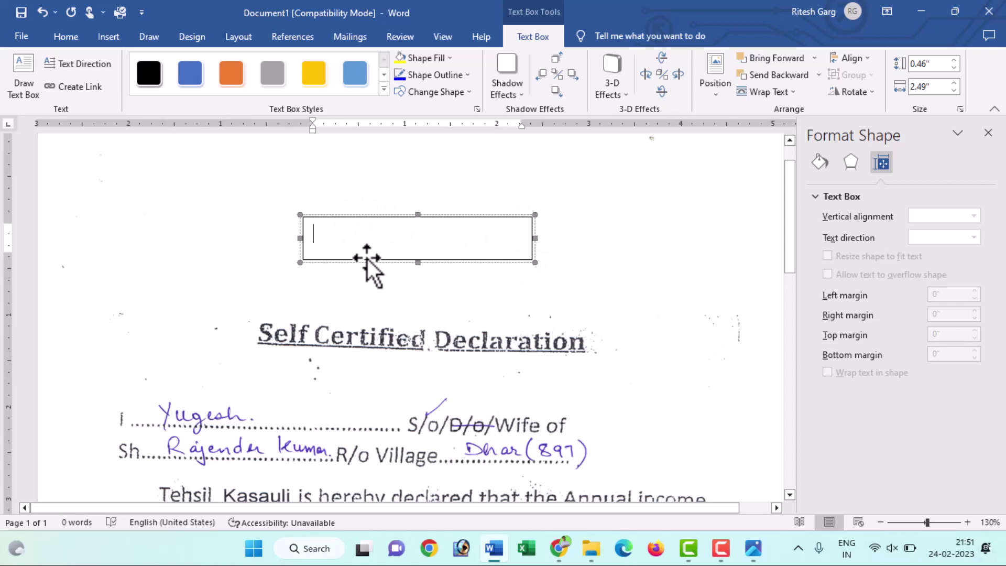
{"action": "left_click", "coordinate": [551, 269]}
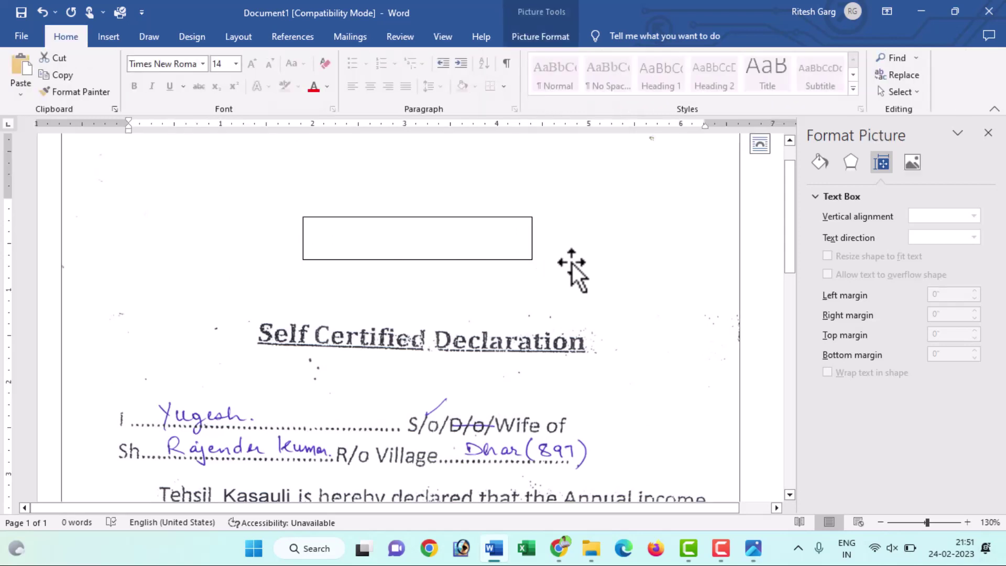
{"action": "left_click", "coordinate": [513, 218]}
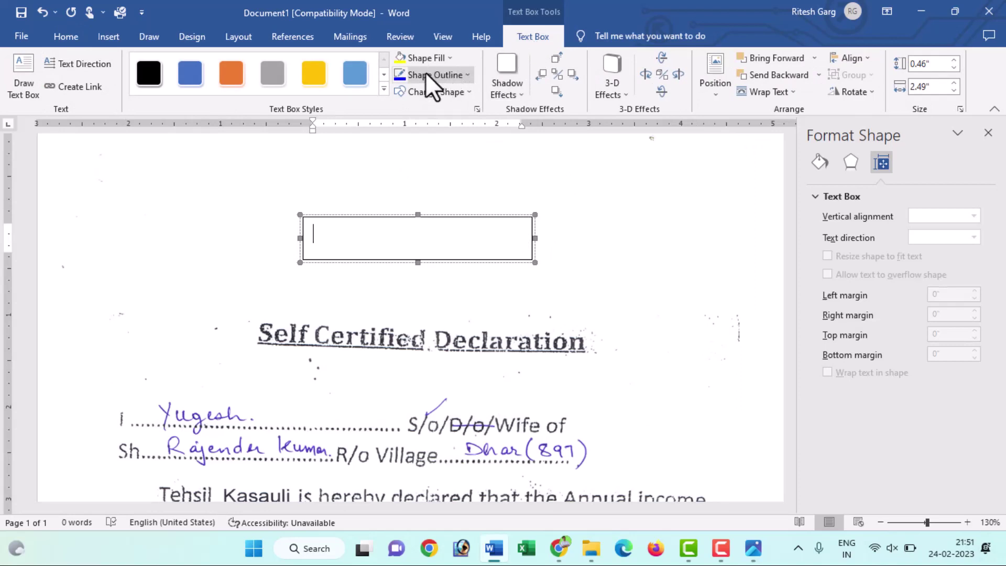
- Set the empty text box's Shape Outline to White, Background 1
{"action": "left_click", "coordinate": [451, 73]}
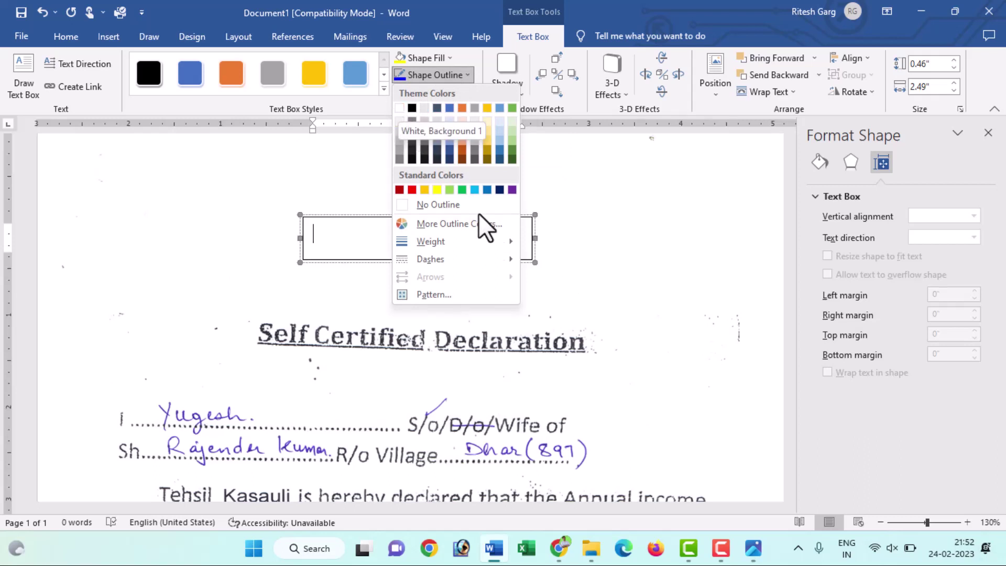
{"action": "left_click", "coordinate": [399, 109]}
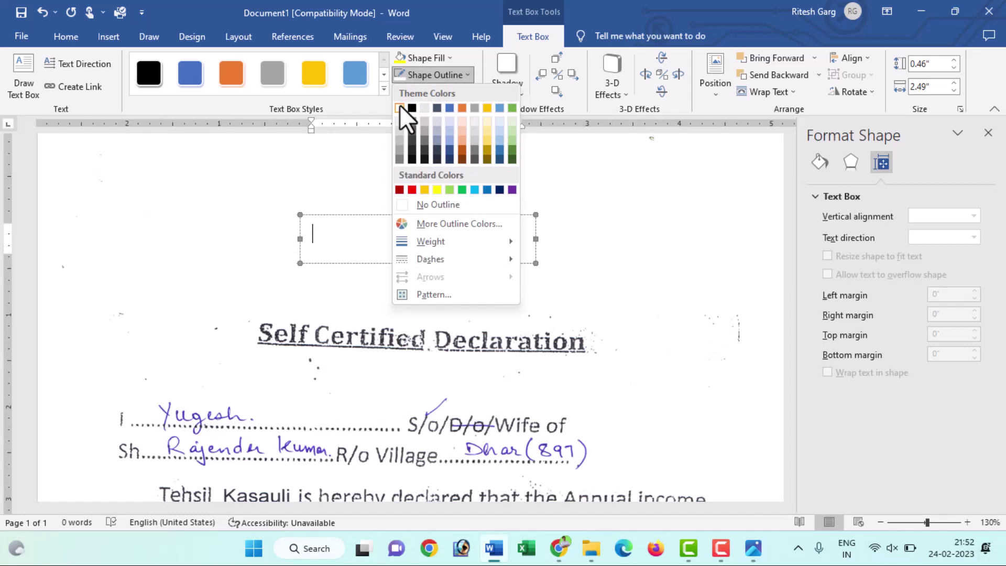
{"action": "left_click", "coordinate": [400, 106]}
{"action": "left_click", "coordinate": [557, 267]}
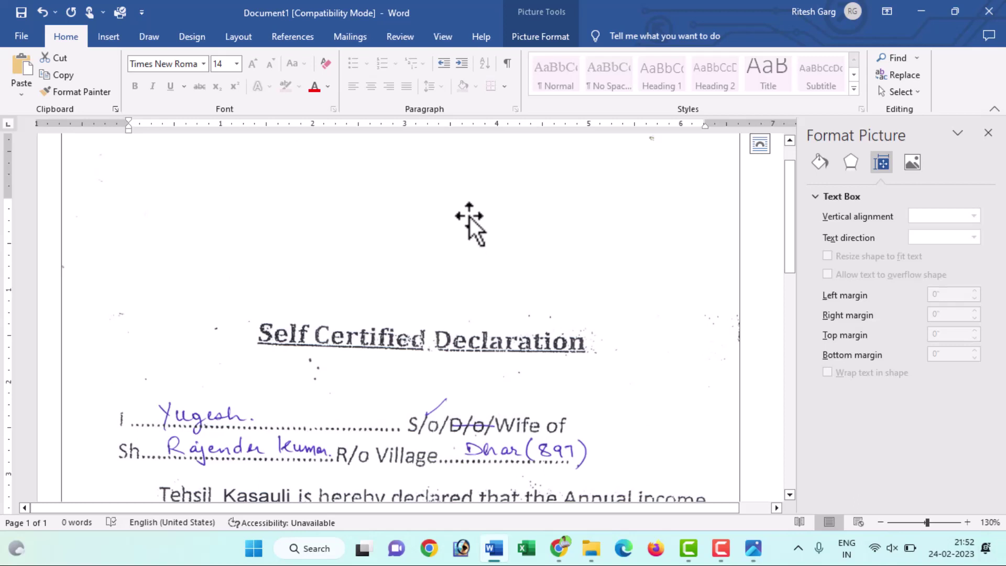
- Drag the empty text box down onto the 'I ……' dotted line over the handwritten name
{"action": "double_click", "coordinate": [416, 213]}
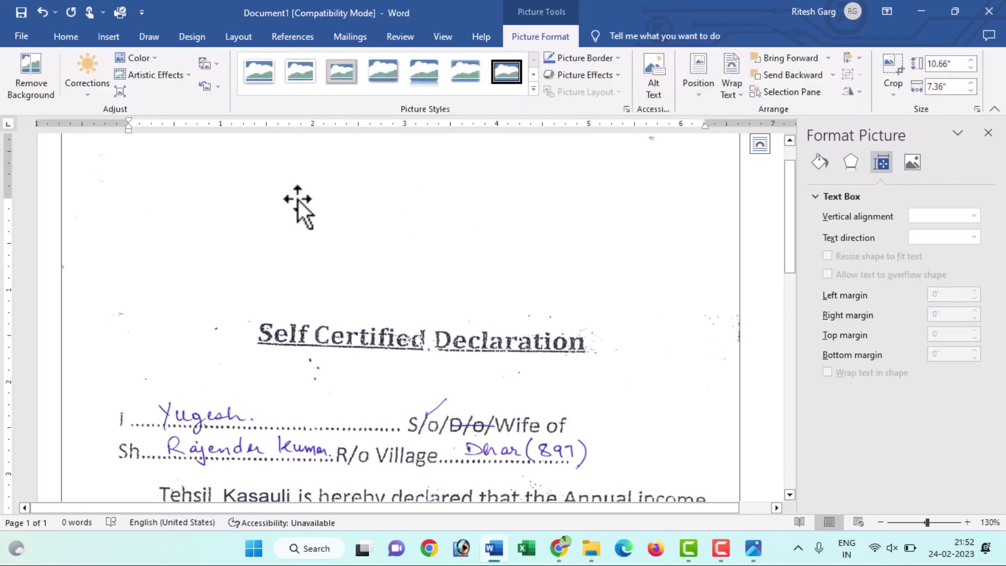
{"action": "scroll", "coordinate": [427, 184], "scroll_direction": "up", "scroll_amount": 1}
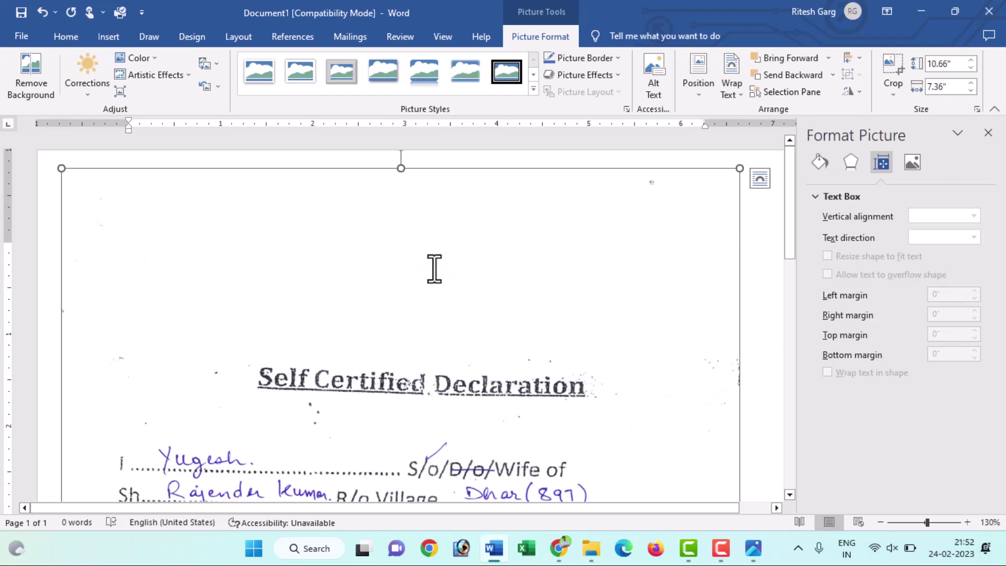
{"action": "left_click", "coordinate": [760, 179]}
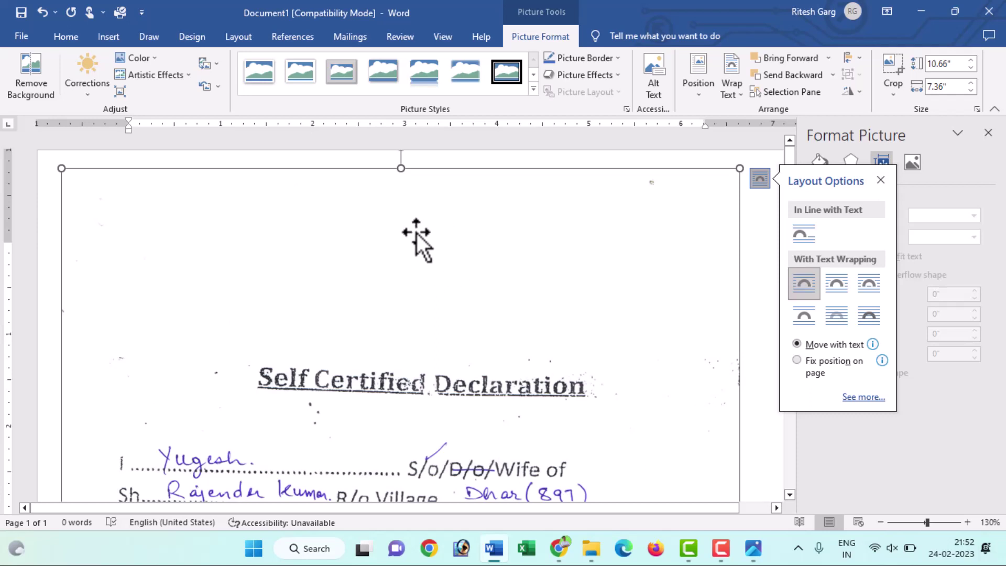
{"action": "left_click", "coordinate": [431, 278]}
{"action": "left_click", "coordinate": [445, 260]}
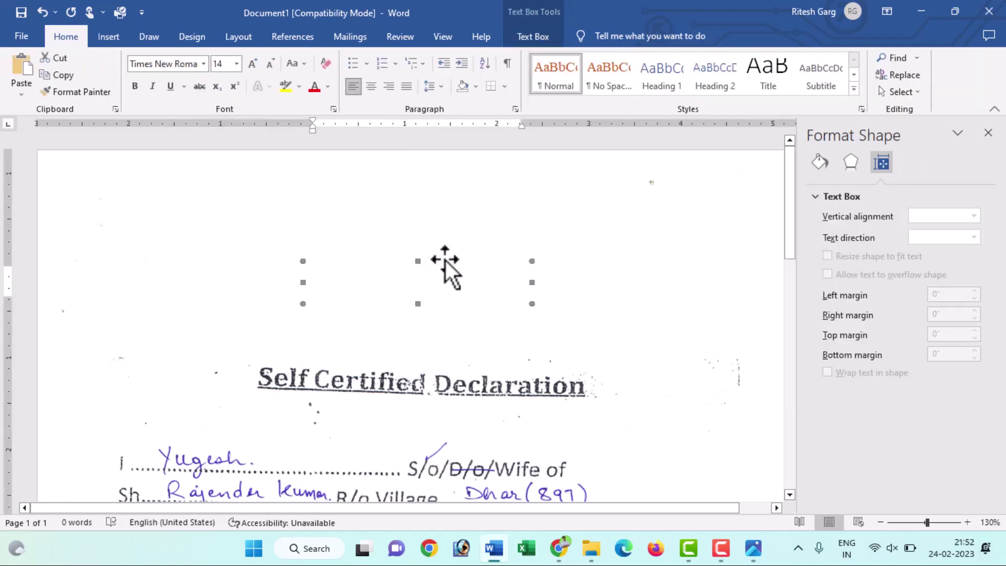
{"action": "scroll", "coordinate": [465, 294], "scroll_direction": "down", "scroll_amount": 2}
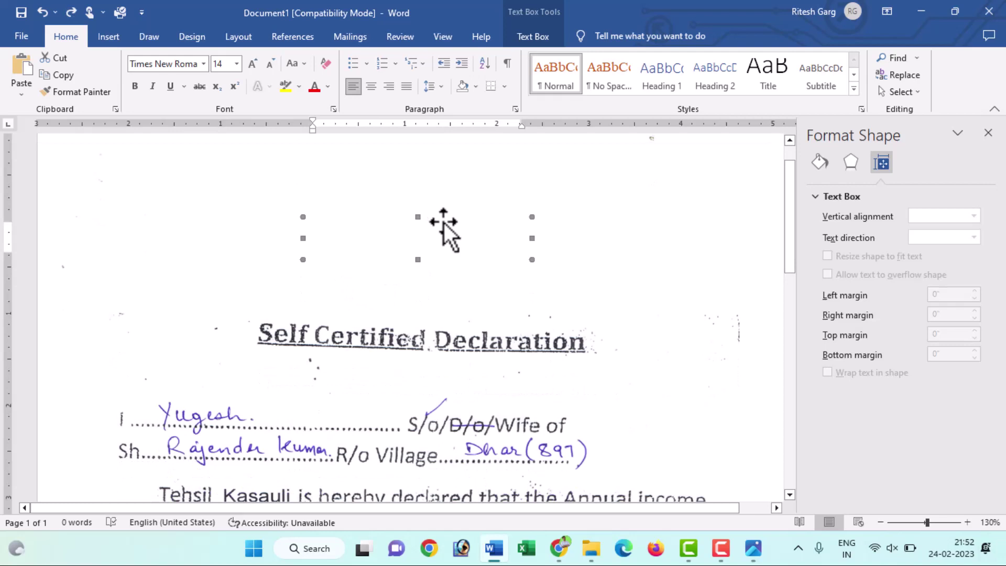
{"action": "left_click_drag", "start_coordinate": [444, 226], "coordinate": [291, 388]}
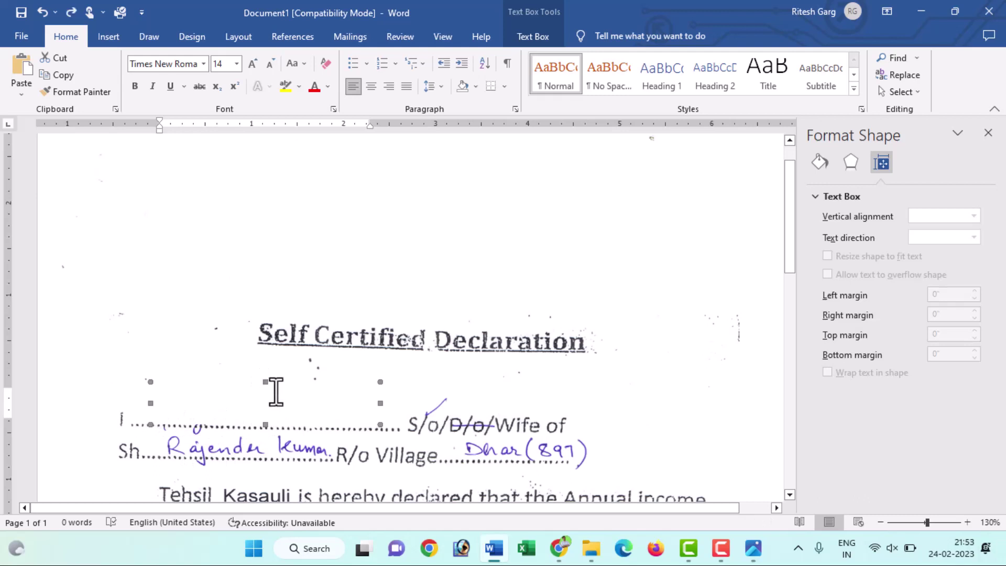
{"action": "key", "text": "ctrl+z"}
- Lower the existing text box's top edge to shorten it
{"action": "left_click_drag", "start_coordinate": [266, 382], "coordinate": [266, 393]}
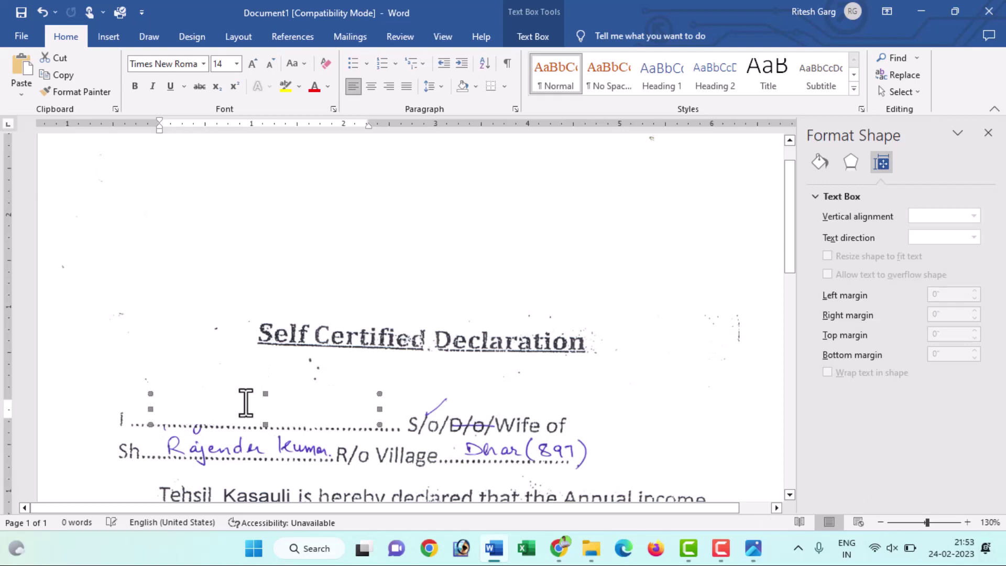
{"action": "scroll", "coordinate": [247, 414], "scroll_direction": "down", "scroll_amount": 3}
{"action": "scroll", "coordinate": [262, 377], "scroll_direction": "down", "scroll_amount": 1}
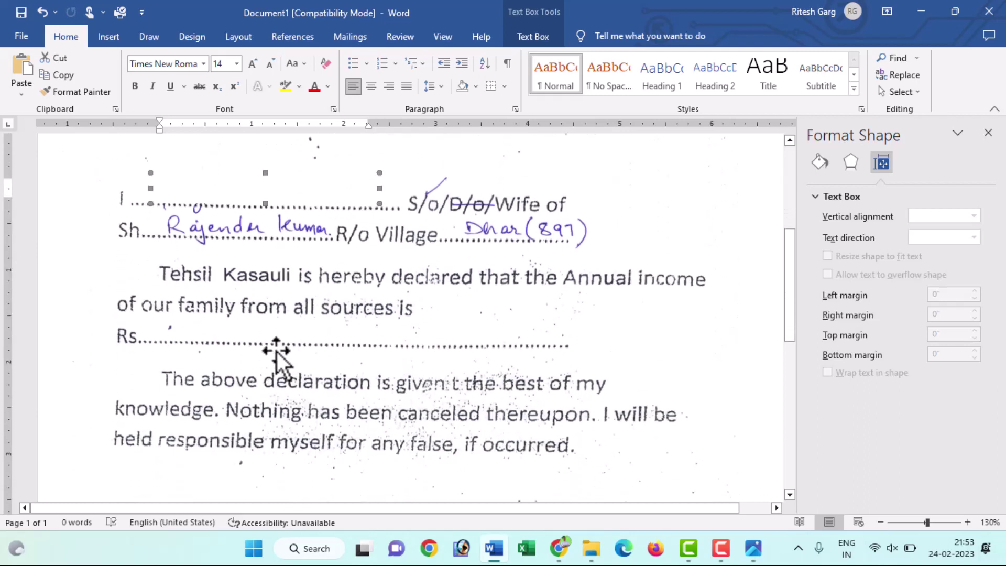
{"action": "scroll", "coordinate": [277, 340], "scroll_direction": "up", "scroll_amount": 1}
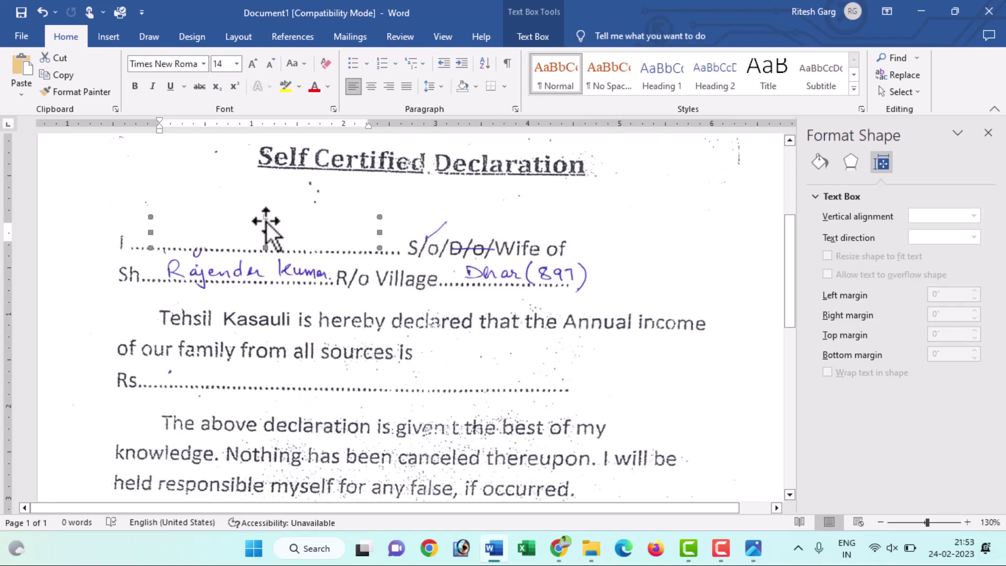
- Cover the handwritten name on the Sh… line with a text box narrowed so R/o shows
{"action": "left_click_drag", "start_coordinate": [266, 221], "coordinate": [253, 260]}
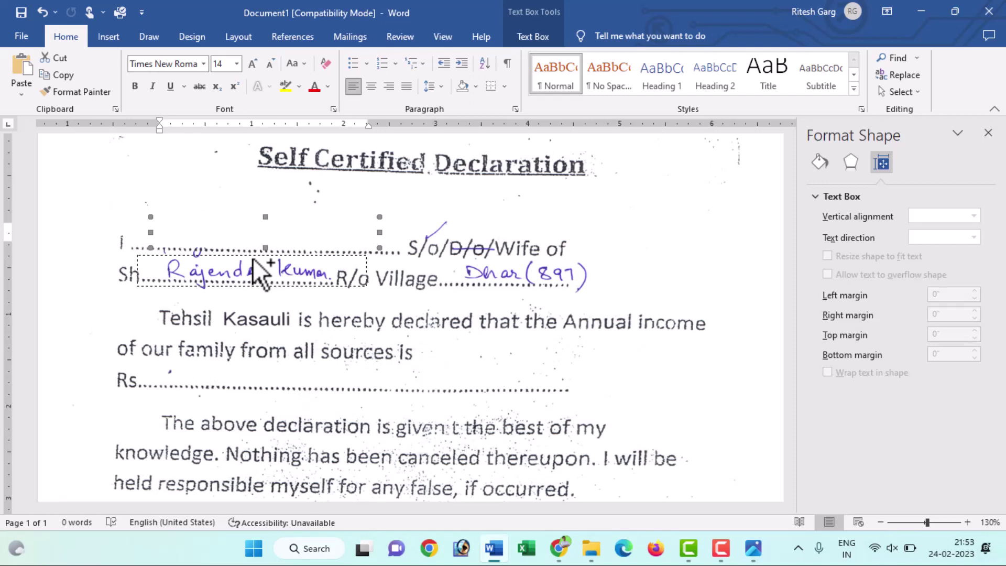
{"action": "left_click_drag", "start_coordinate": [253, 259], "coordinate": [253, 257]}
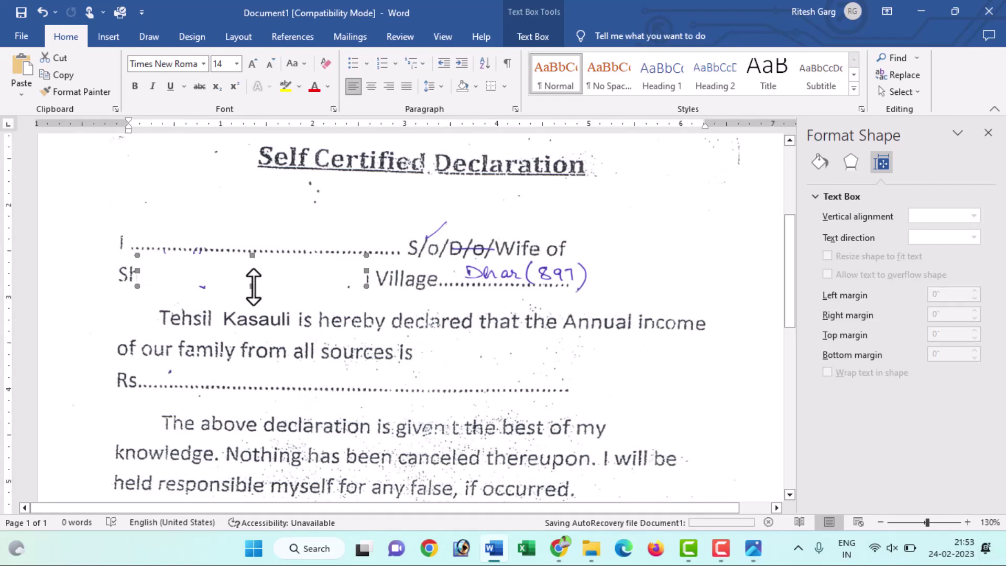
{"action": "left_click_drag", "start_coordinate": [253, 285], "coordinate": [253, 278]}
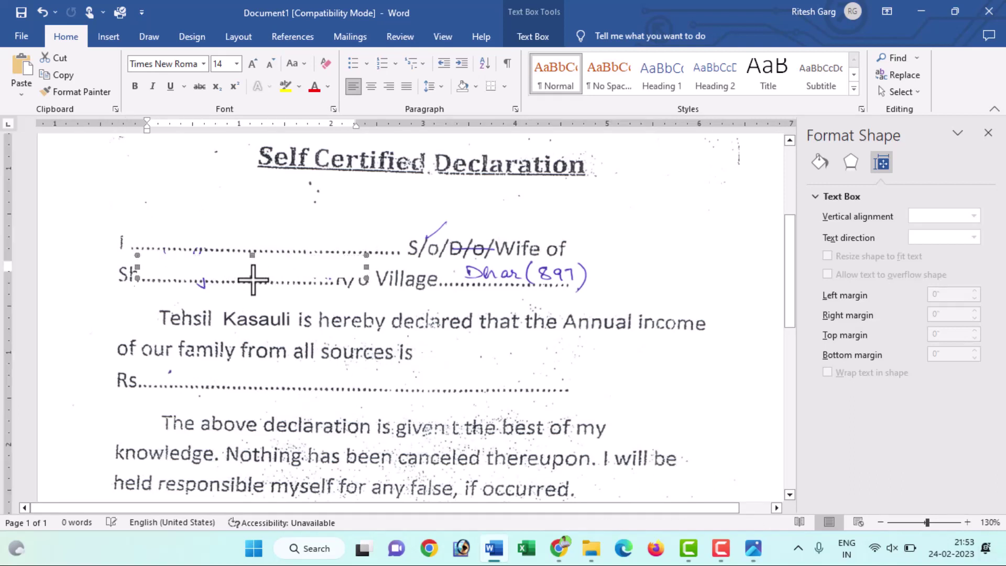
{"action": "left_click_drag", "start_coordinate": [364, 266], "coordinate": [329, 268]}
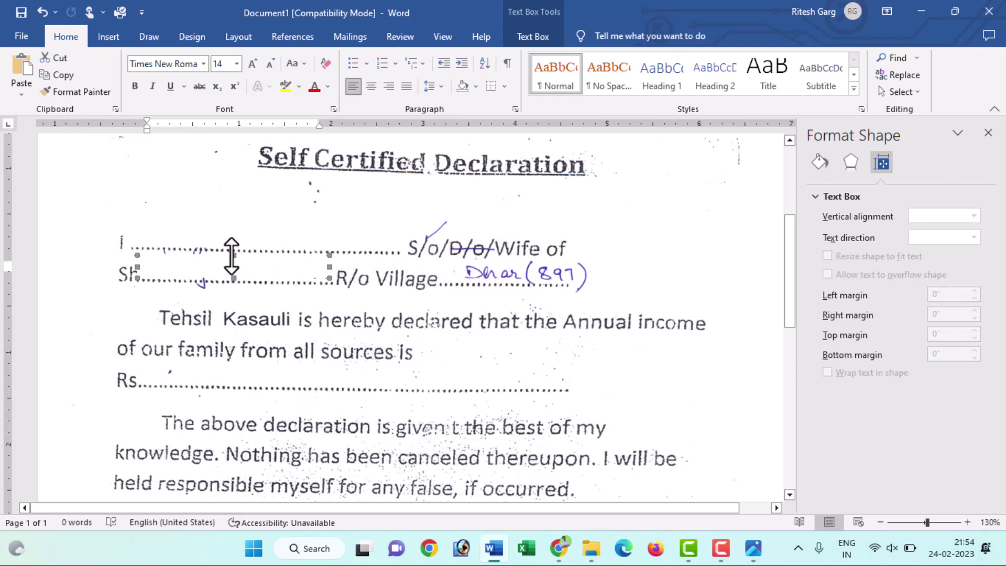
{"action": "left_click_drag", "start_coordinate": [233, 254], "coordinate": [301, 256]}
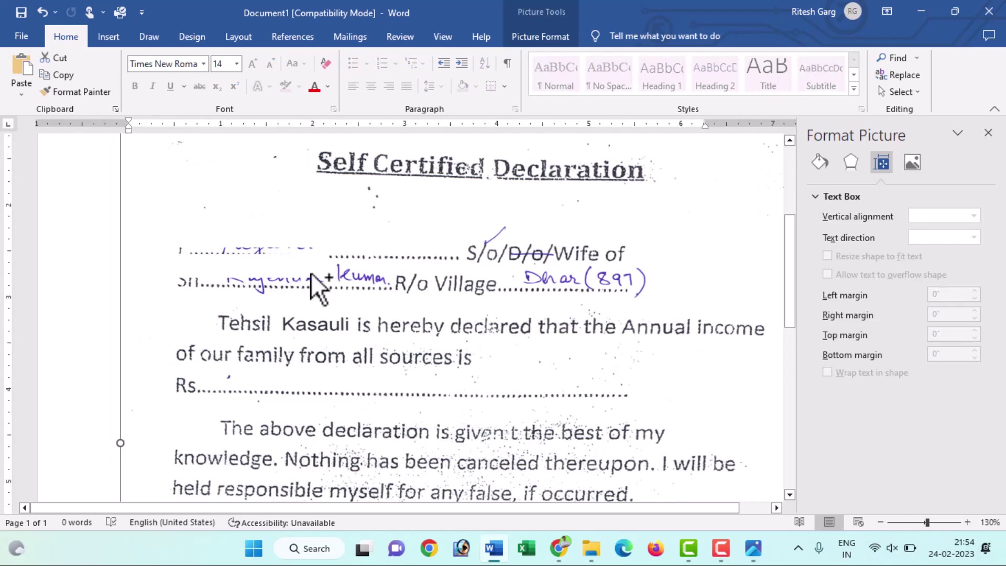
- Undo the page shift and drag a copy of the text box over the village entry after R/o Village
{"action": "key", "text": "ctrl+z"}
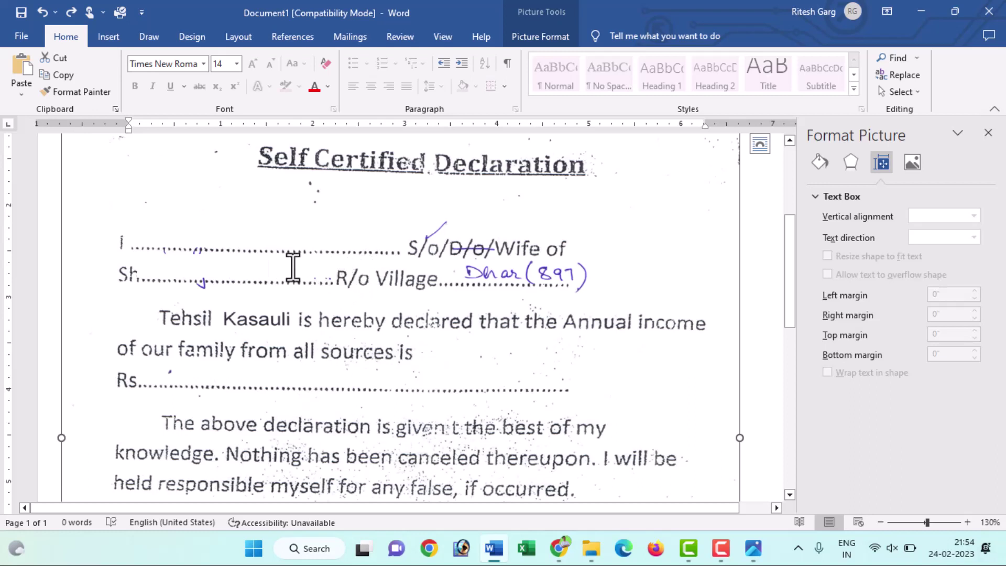
{"action": "left_click", "coordinate": [203, 256]}
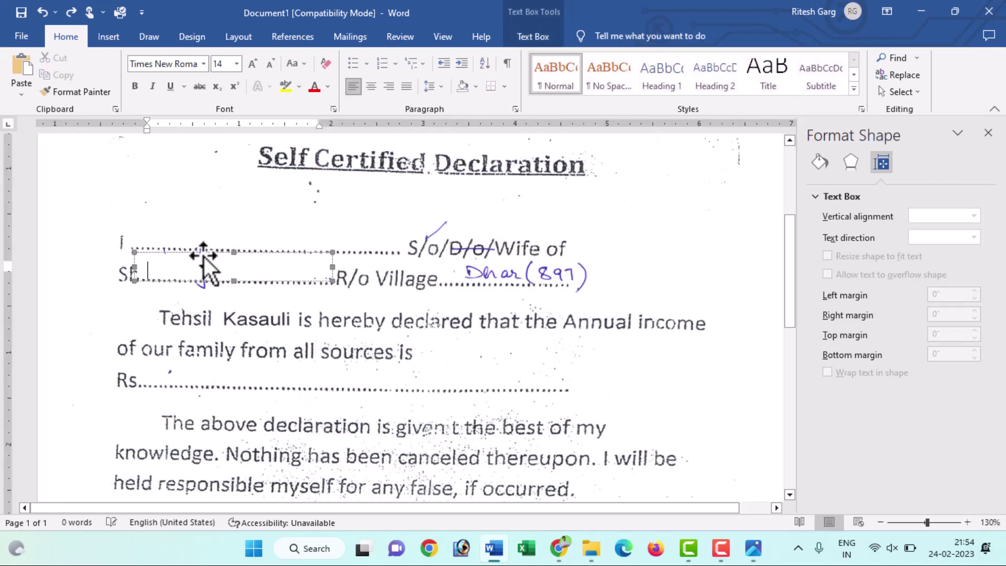
{"action": "left_click_drag", "start_coordinate": [204, 257], "coordinate": [514, 263]}
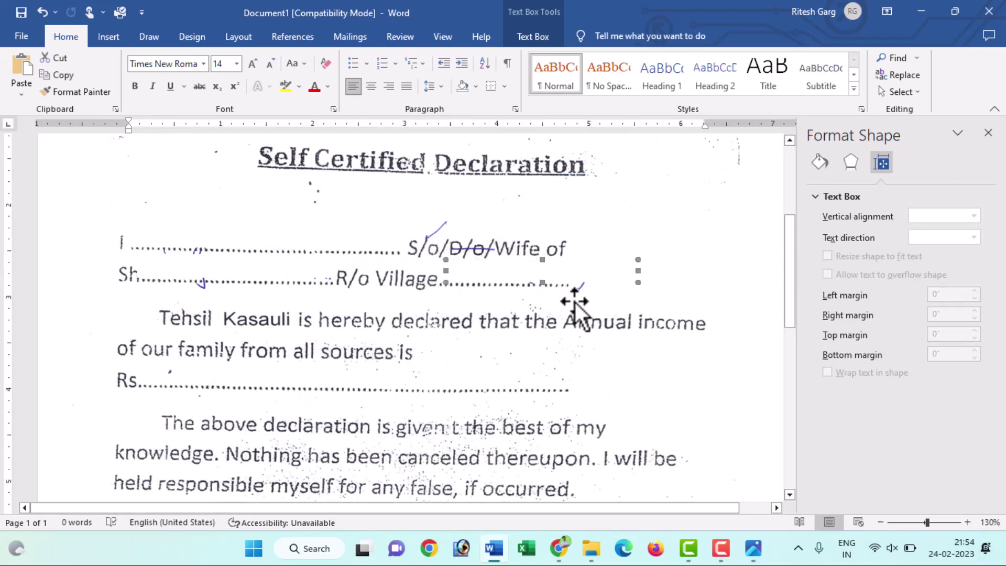
{"action": "left_click", "coordinate": [642, 273]}
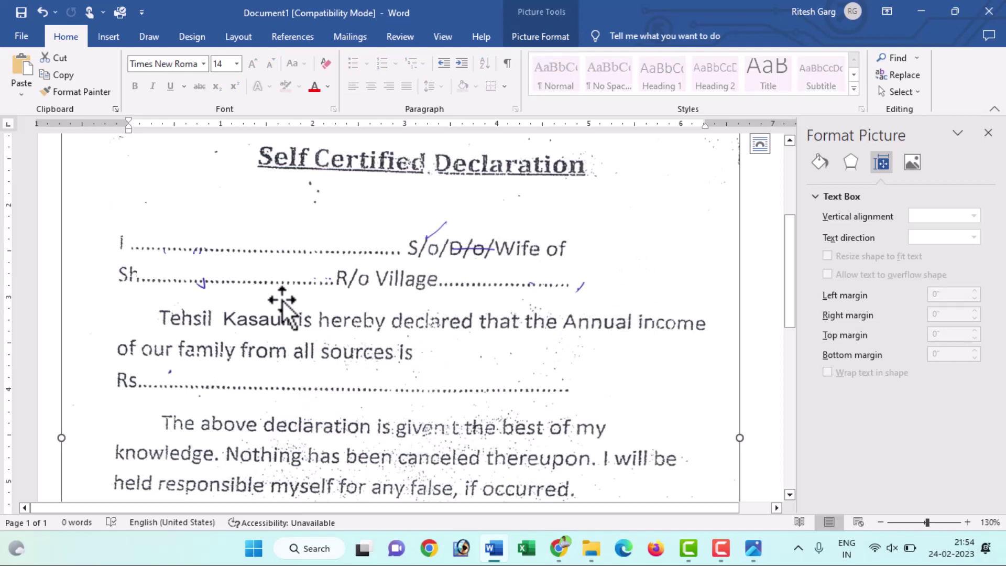
{"action": "scroll", "coordinate": [283, 307], "scroll_direction": "down", "scroll_amount": 5}
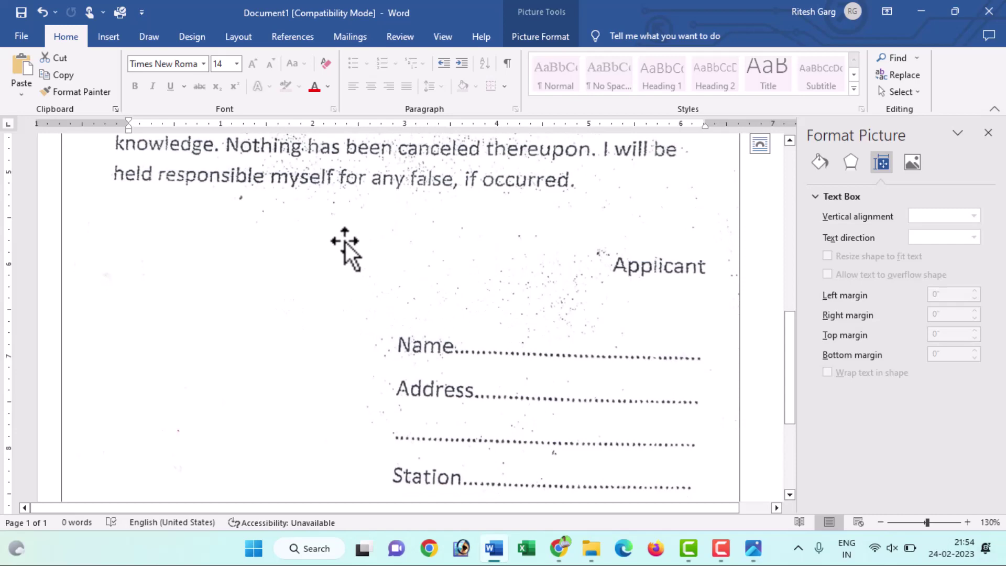
- Place a text box copy above the Name line and enlarge it taller and wider up to Applicant
{"action": "scroll", "coordinate": [458, 285], "scroll_direction": "up", "scroll_amount": 1}
{"action": "scroll", "coordinate": [483, 299], "scroll_direction": "up", "scroll_amount": 4}
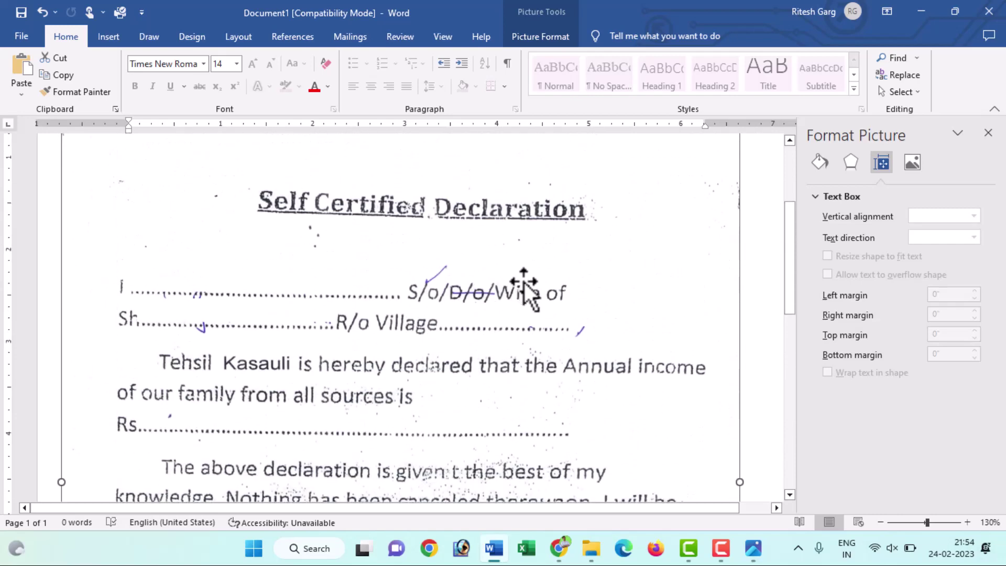
{"action": "scroll", "coordinate": [545, 335], "scroll_direction": "down", "scroll_amount": 1}
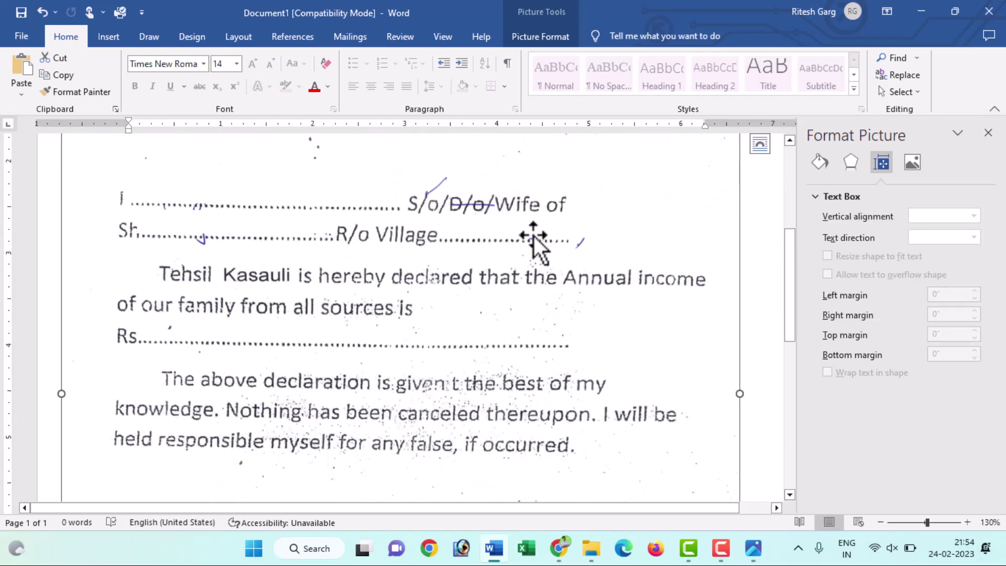
{"action": "key", "text": "ctrl+z"}
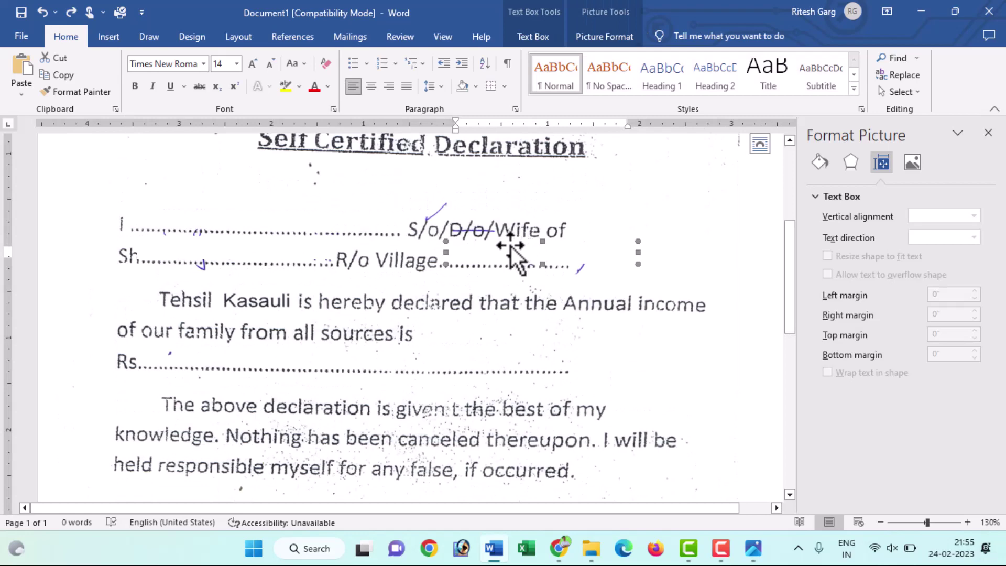
{"action": "mouse_move", "coordinate": [511, 247]}
{"action": "left_mouse_down"}
{"action": "mouse_move", "coordinate": [318, 442]}
{"action": "mouse_move", "coordinate": [312, 429]}
{"action": "left_mouse_up"}
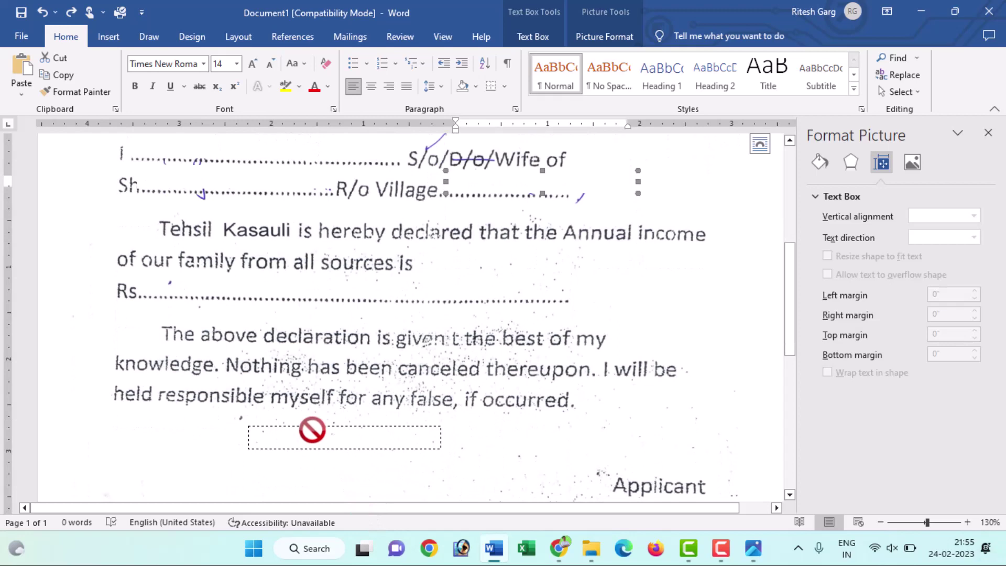
{"action": "left_click_drag", "start_coordinate": [313, 429], "coordinate": [313, 429]}
{"action": "scroll", "coordinate": [337, 440], "scroll_direction": "down", "scroll_amount": 3}
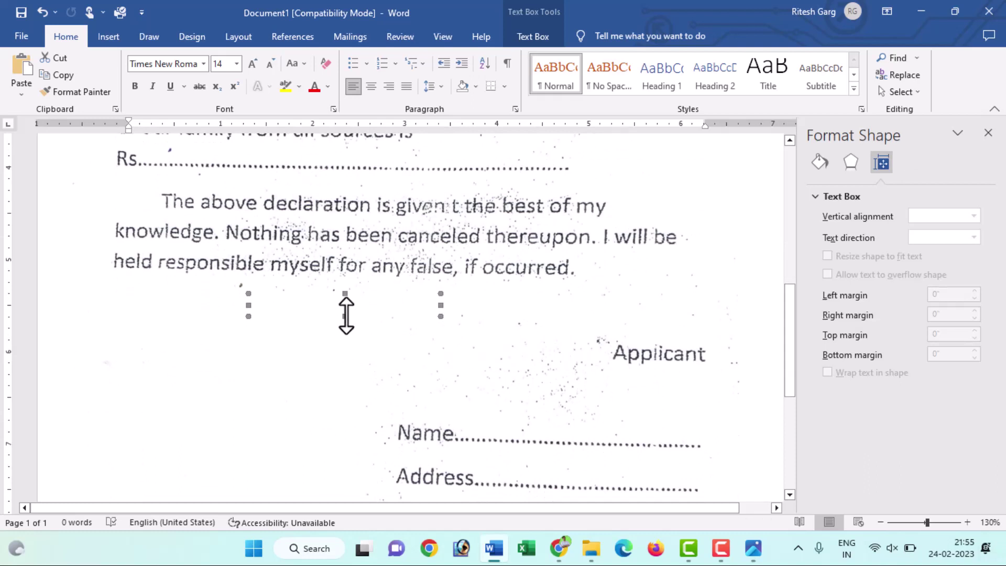
{"action": "left_click_drag", "start_coordinate": [345, 316], "coordinate": [344, 421]}
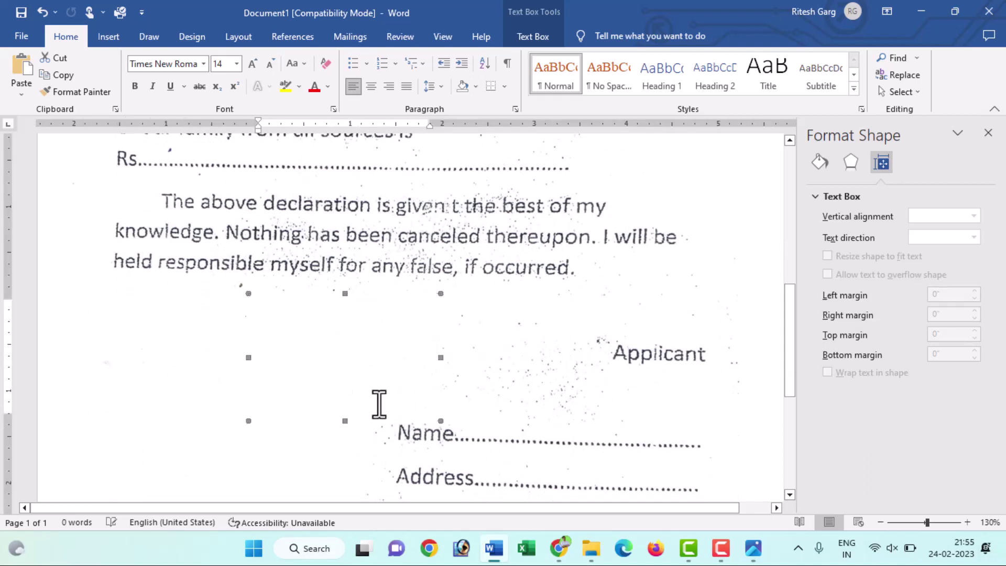
{"action": "mouse_move", "coordinate": [441, 357]}
{"action": "left_mouse_down"}
{"action": "mouse_move", "coordinate": [600, 370]}
{"action": "mouse_move", "coordinate": [604, 360]}
{"action": "left_mouse_up"}
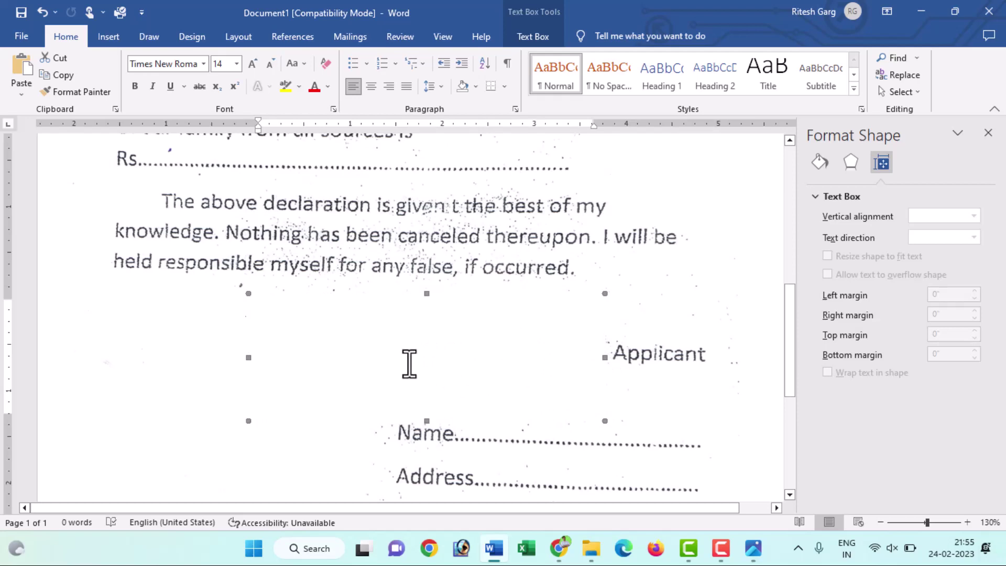
- Scroll back up to the declaration heading and dotted lines, zoomed to 150%
{"action": "scroll", "coordinate": [414, 374], "scroll_direction": "up", "scroll_amount": 2}
{"action": "scroll", "coordinate": [539, 360], "scroll_direction": "up", "scroll_amount": 2}
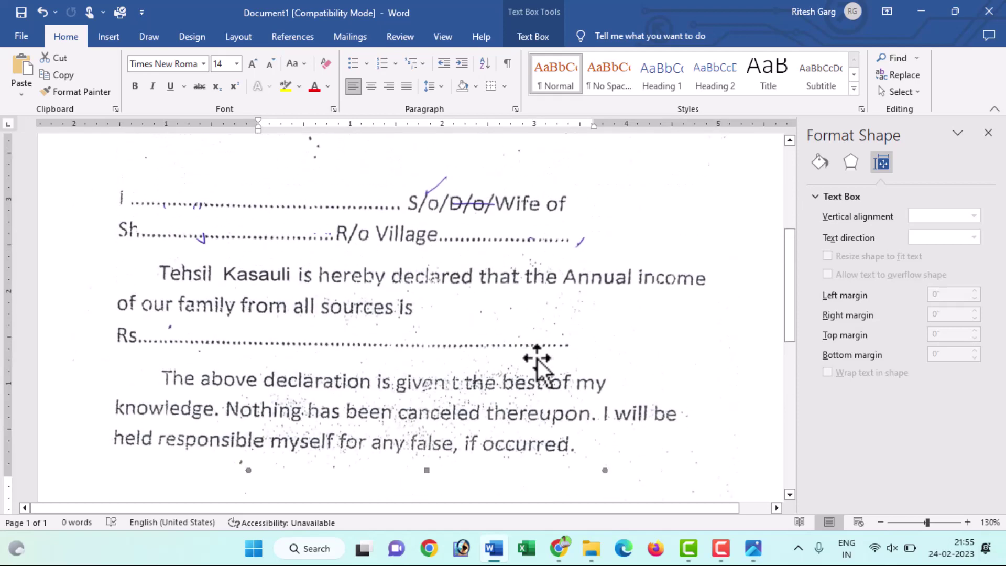
{"action": "scroll", "coordinate": [551, 357], "scroll_direction": "up", "scroll_amount": 2}
{"action": "scroll", "coordinate": [550, 356], "scroll_direction": "up", "scroll_amount": 1}
{"action": "scroll", "coordinate": [527, 348], "scroll_direction": "up", "scroll_amount": 1}
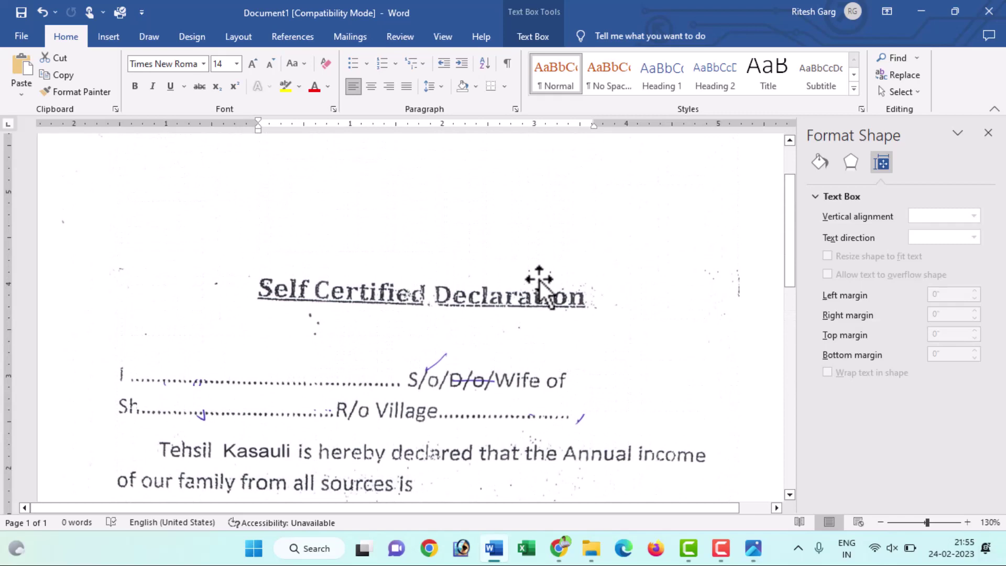
{"action": "scroll", "coordinate": [538, 281], "scroll_direction": "up", "scroll_amount": 1}
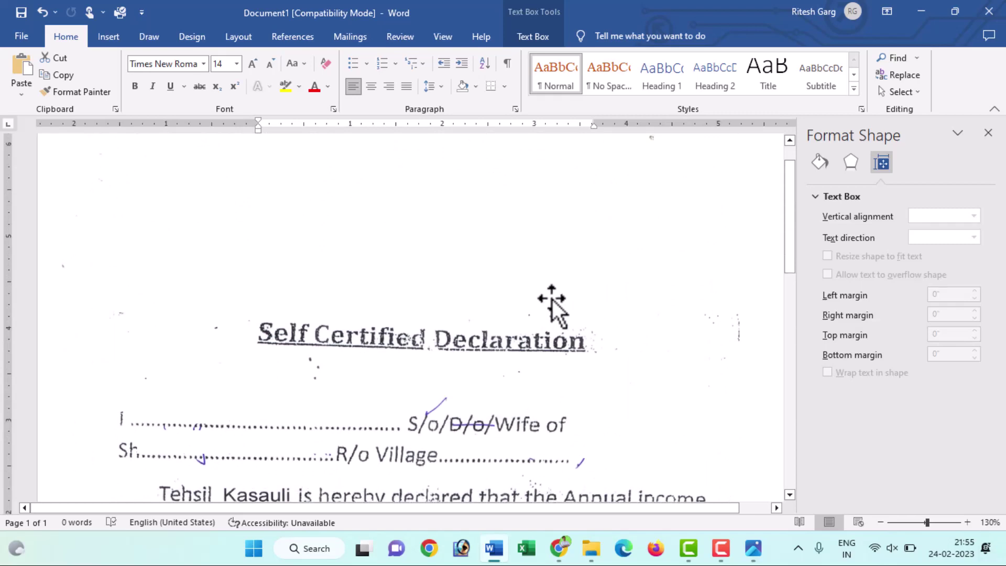
{"action": "scroll", "coordinate": [553, 307], "scroll_direction": "down", "scroll_amount": 3}
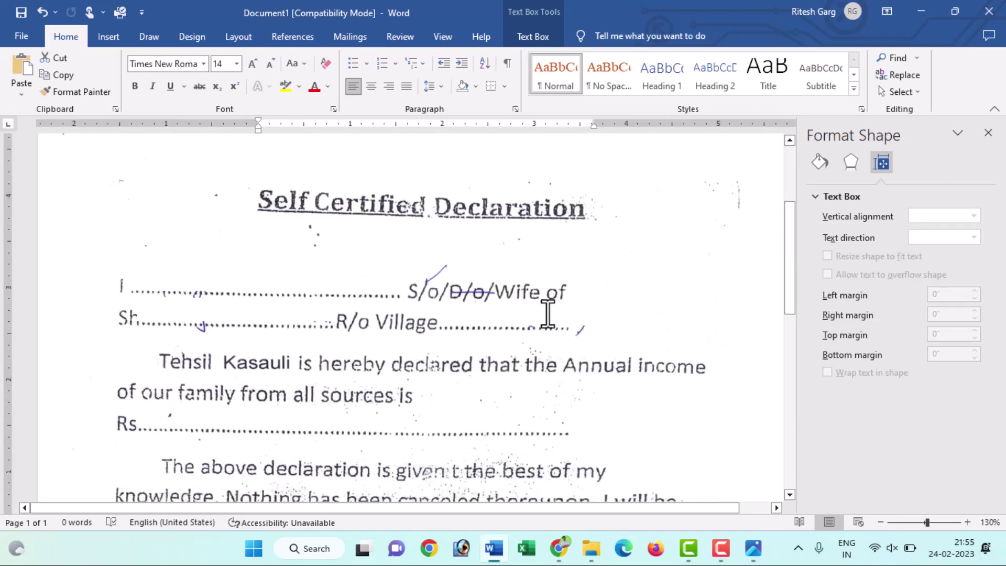
{"action": "scroll", "coordinate": [503, 323], "scroll_direction": "up", "scroll_amount": 1, "text": "ctrl"}
{"action": "scroll", "coordinate": [492, 329], "scroll_direction": "up", "scroll_amount": 1, "text": "ctrl"}
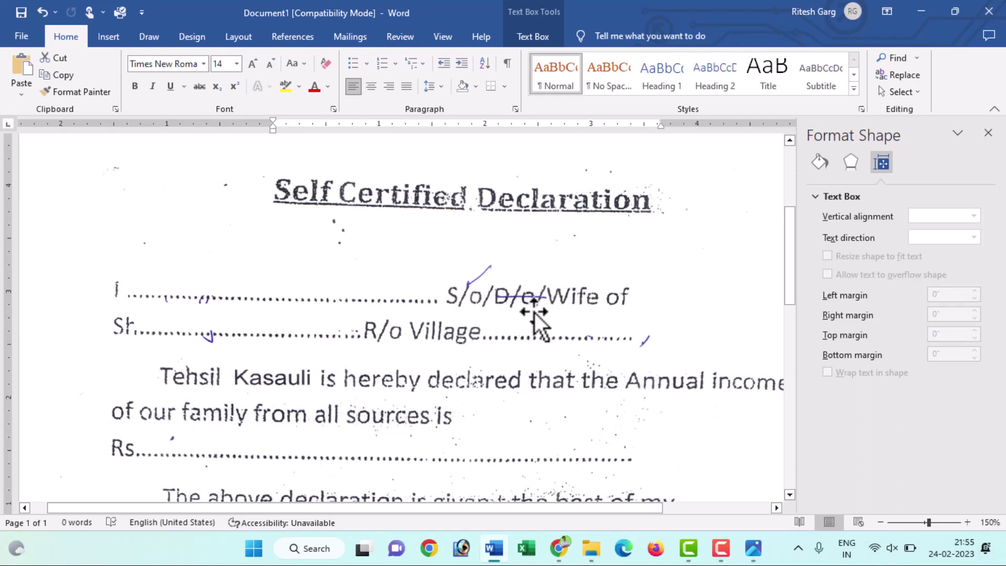
- Move the small text box over the struck-through 'S/o/D/o/Wife of' and type 'S/o D/o W/o'
{"action": "left_click", "coordinate": [299, 290]}
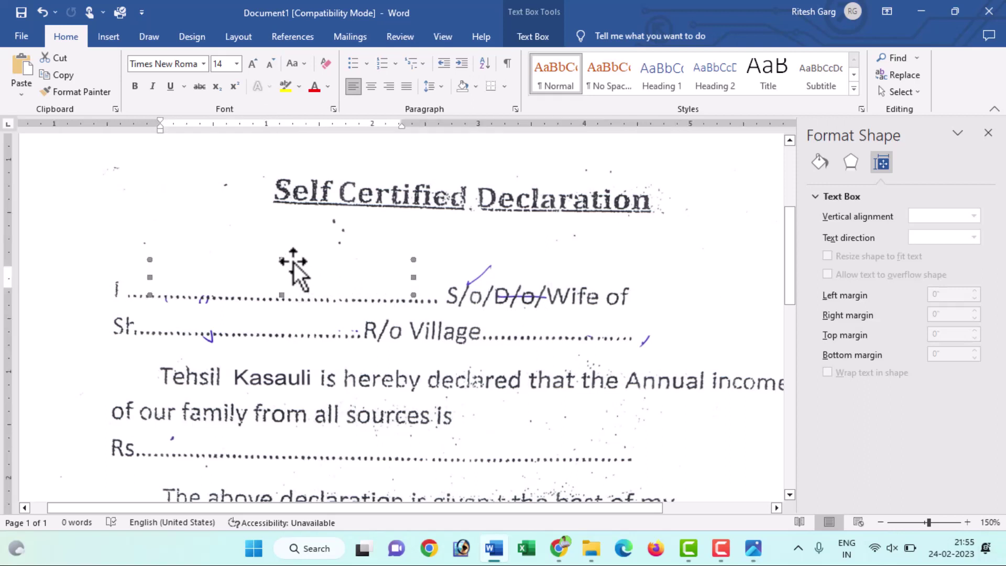
{"action": "mouse_move", "coordinate": [293, 262]}
{"action": "left_mouse_down"}
{"action": "mouse_move", "coordinate": [598, 275]}
{"action": "mouse_move", "coordinate": [585, 277]}
{"action": "left_mouse_up"}
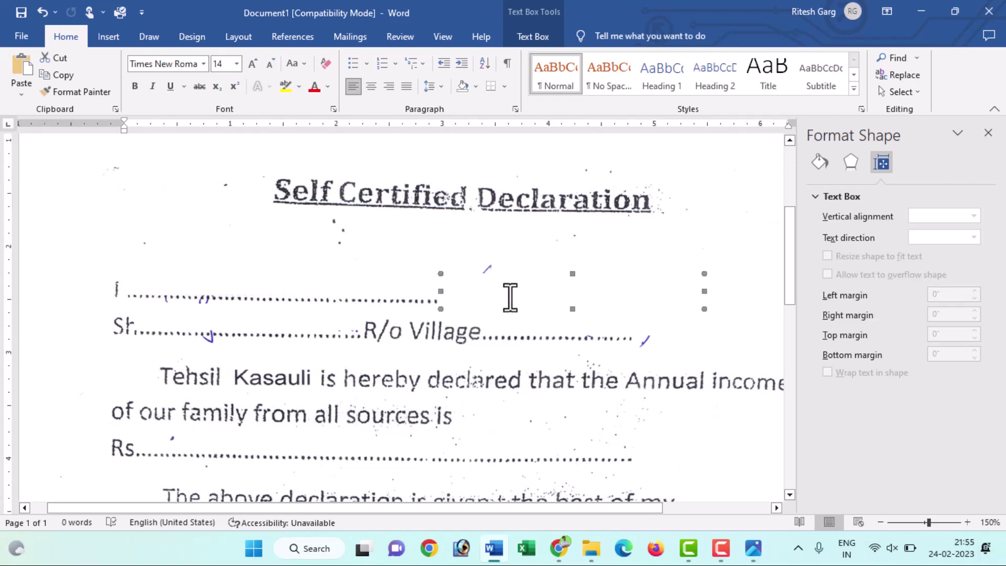
{"action": "left_click", "coordinate": [467, 291]}
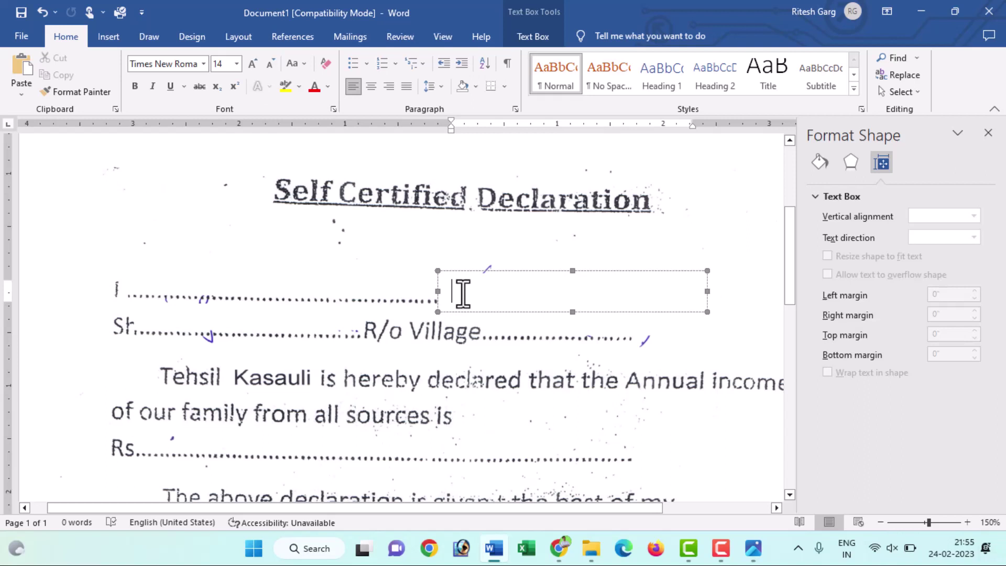
{"action": "type", "text": "S/o "}
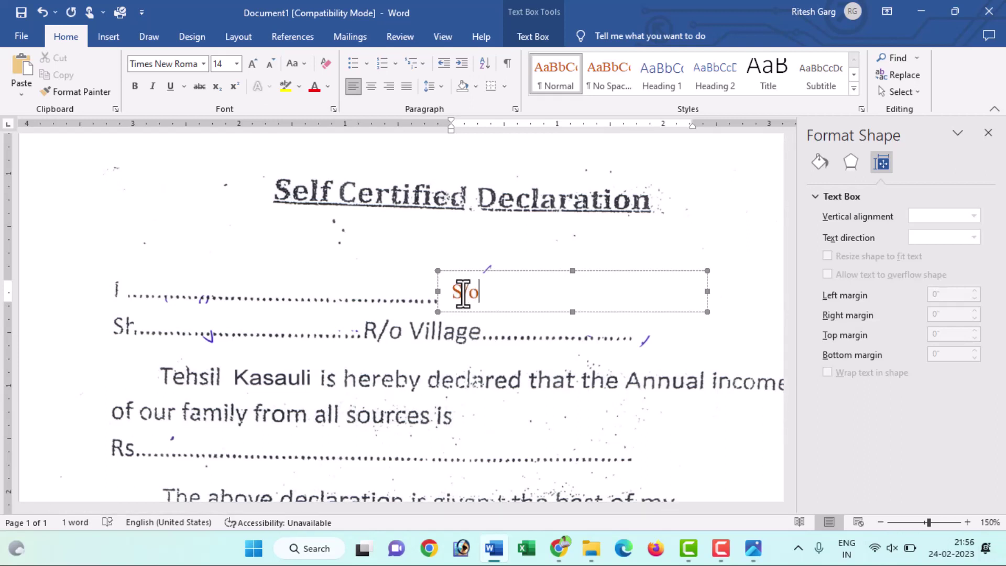
{"action": "type", "text": "D"}
{"action": "type", "text": "/o W/o"}
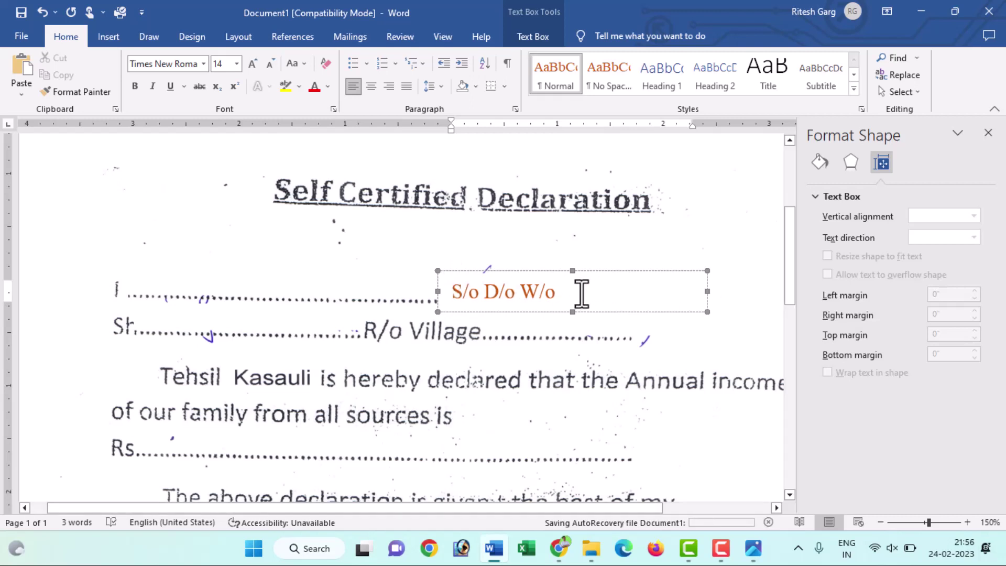
- Make the 'S/o D/o W/o' text black (Automatic) and set its font to Arial
{"action": "left_click_drag", "start_coordinate": [566, 296], "coordinate": [451, 292]}
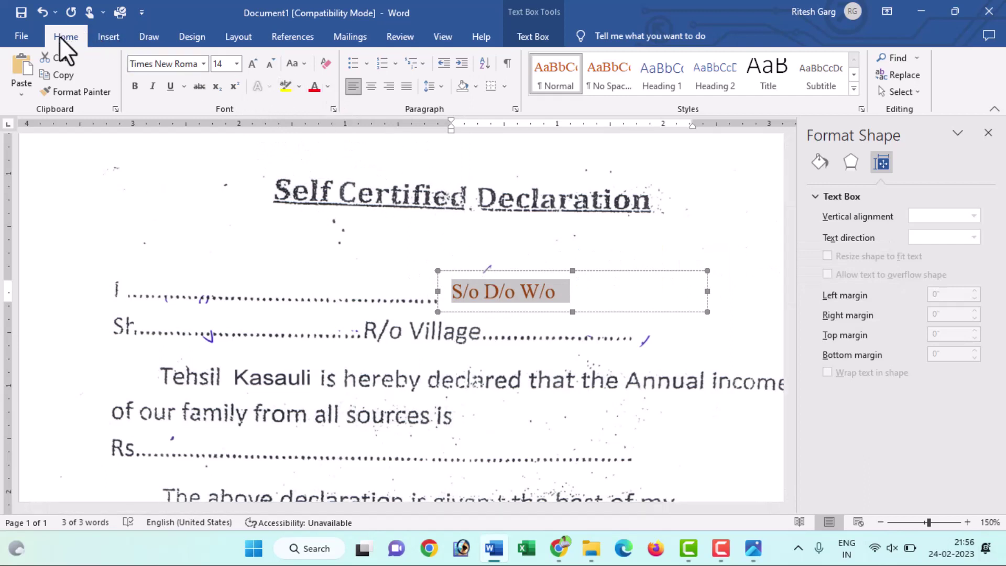
{"action": "left_click", "coordinate": [328, 92]}
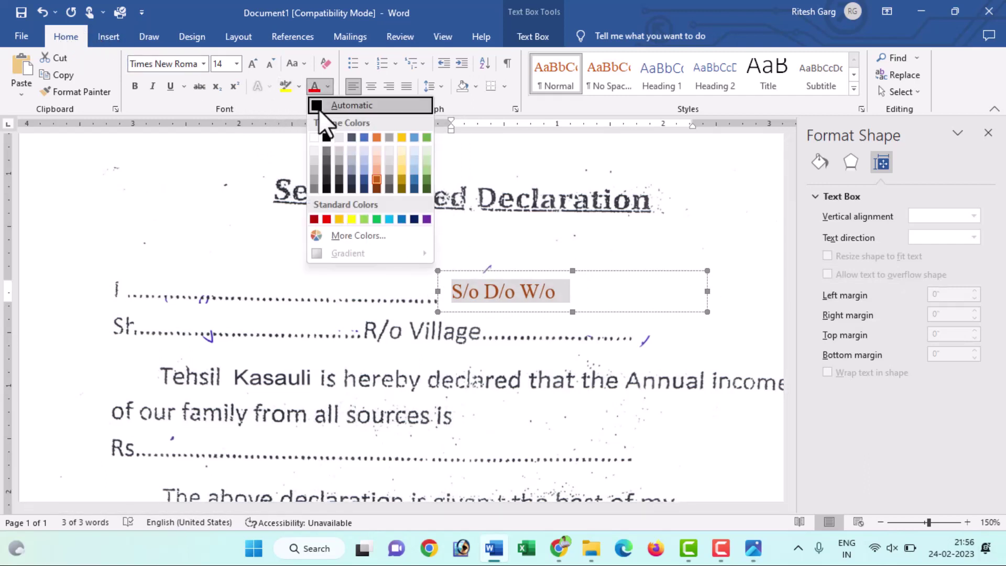
{"action": "left_click", "coordinate": [319, 108]}
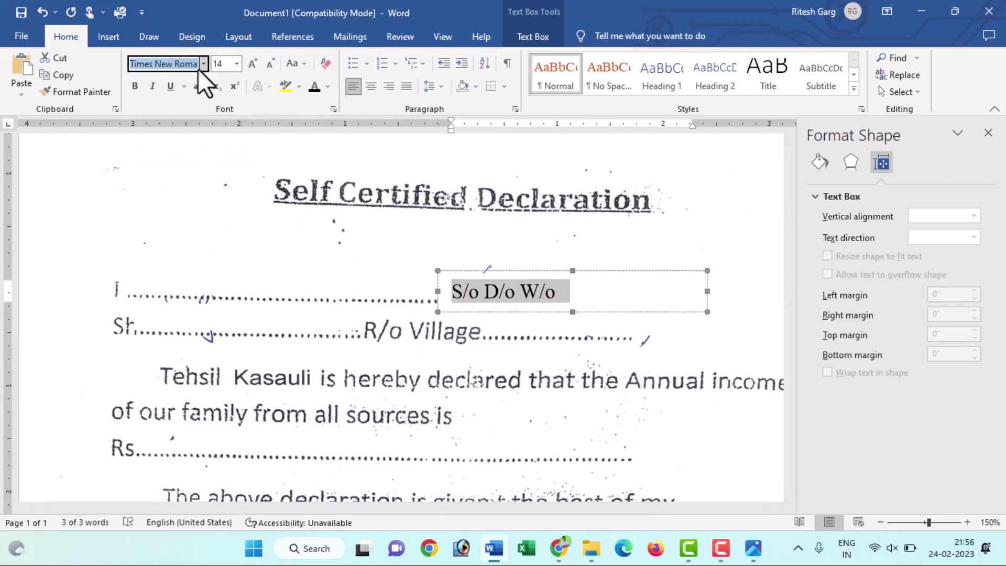
{"action": "type", "text": "Arial"}
{"action": "key", "text": "Return"}
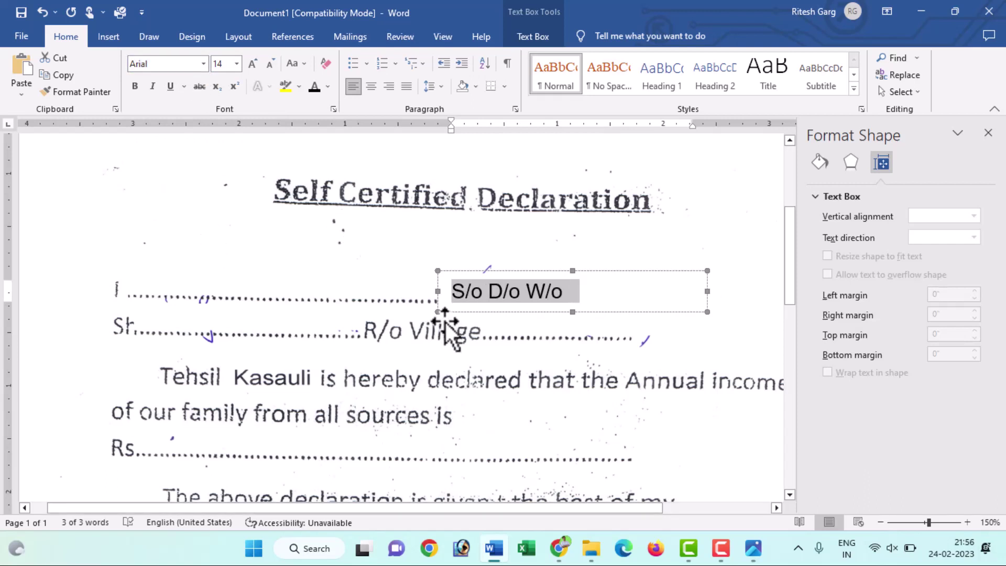
- Check the finished text box, then select the scanned declaration picture
{"action": "left_click", "coordinate": [717, 327]}
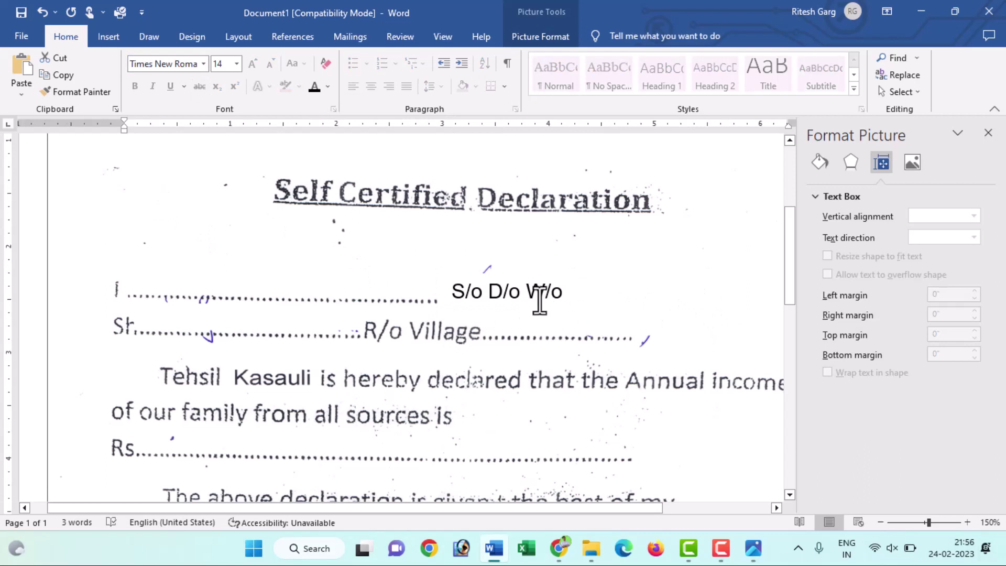
{"action": "left_click", "coordinate": [544, 281]}
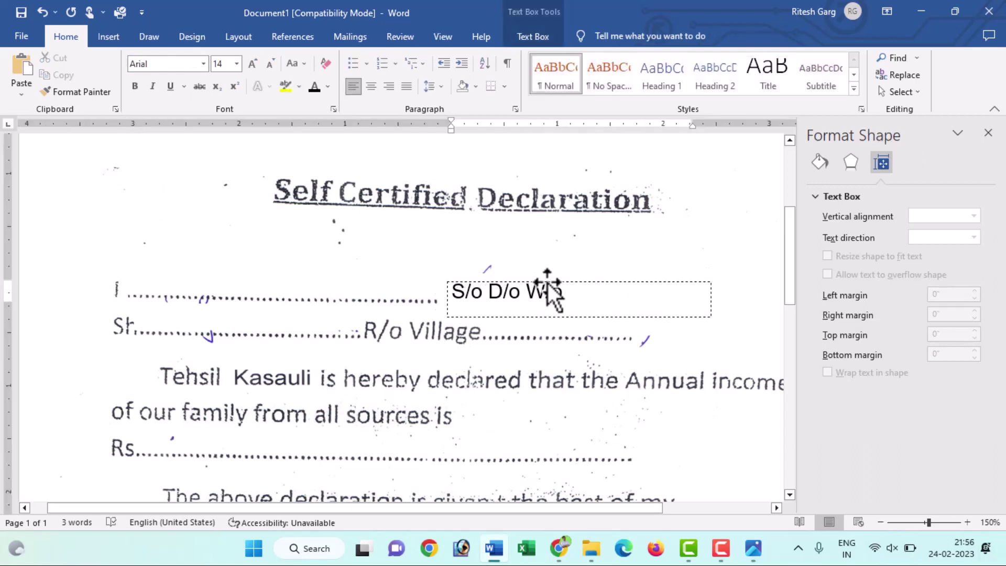
{"action": "left_click", "coordinate": [544, 284]}
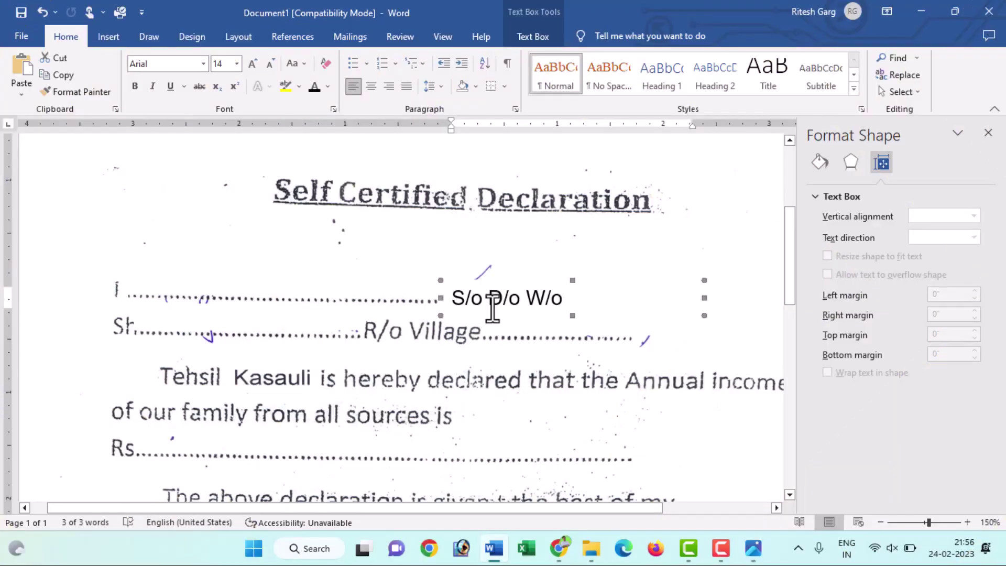
{"action": "scroll", "coordinate": [446, 351], "scroll_direction": "down", "scroll_amount": 3}
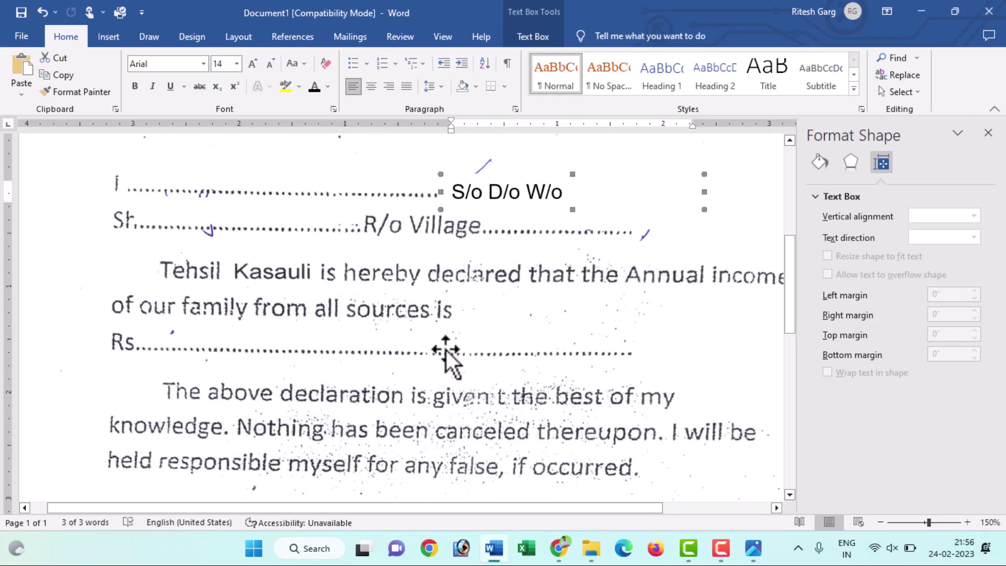
{"action": "left_click", "coordinate": [462, 302]}
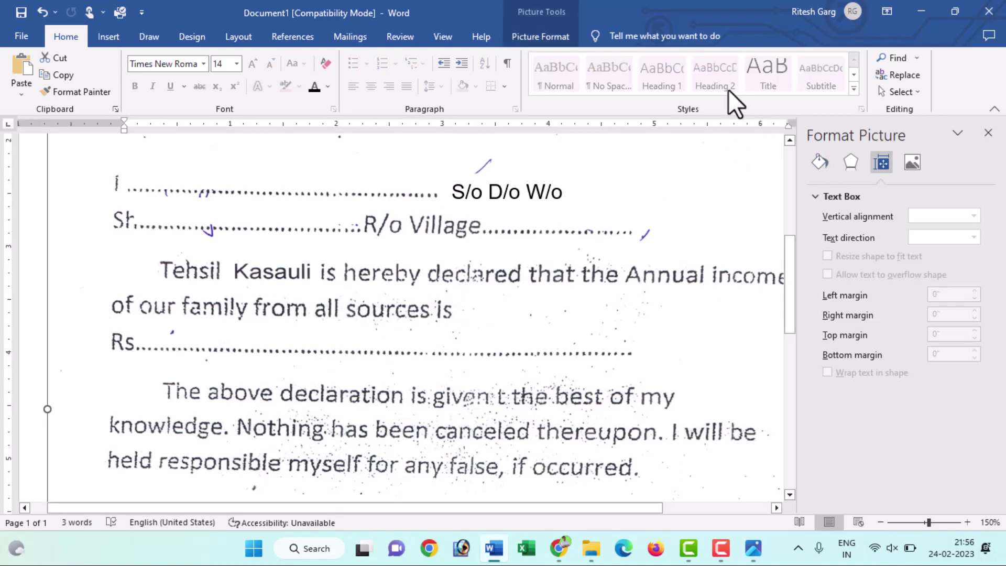
- Raise the scanned picture's sharpness to 32% in Picture Corrections Options
{"action": "left_click", "coordinate": [543, 36]}
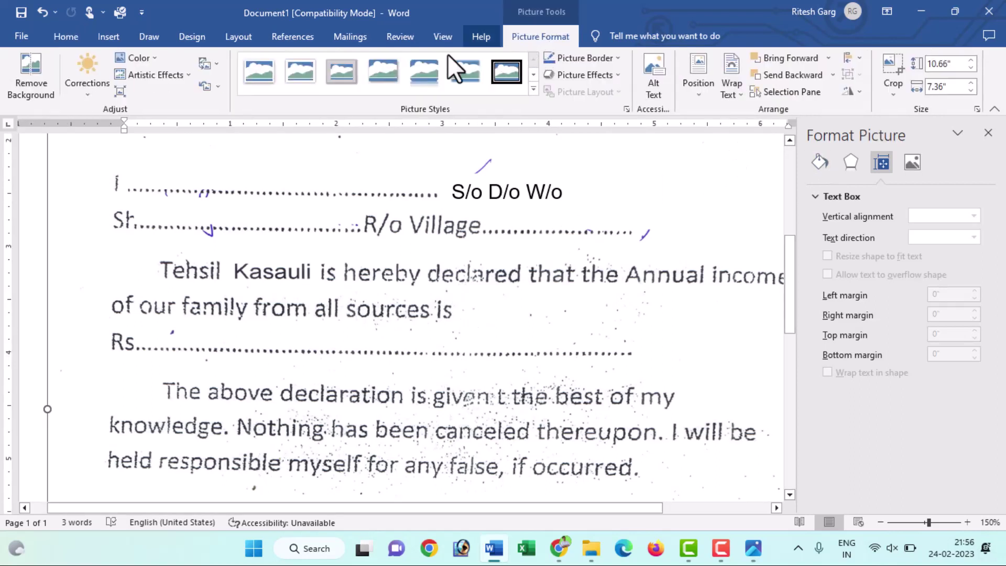
{"action": "left_click", "coordinate": [81, 100]}
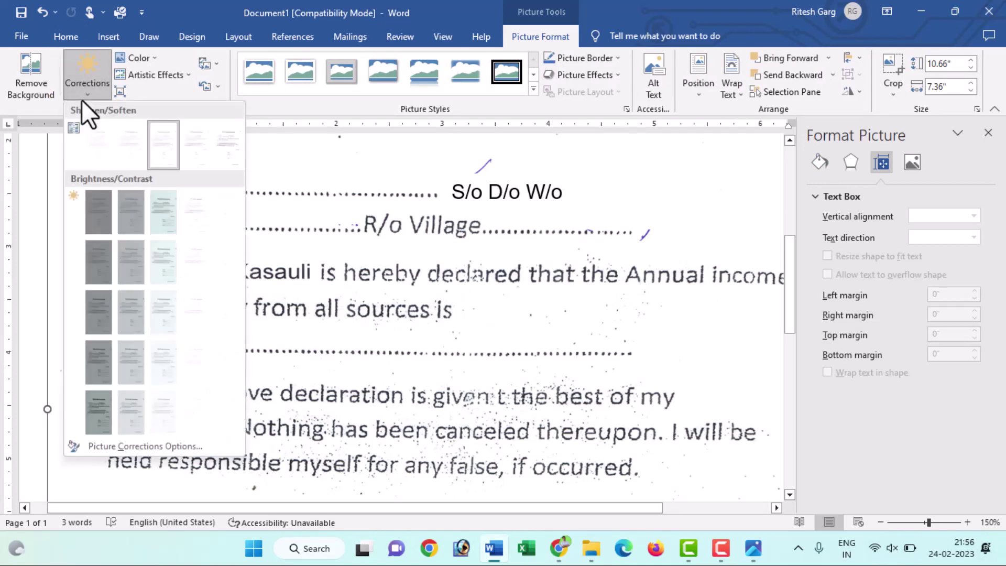
{"action": "left_click", "coordinate": [122, 445]}
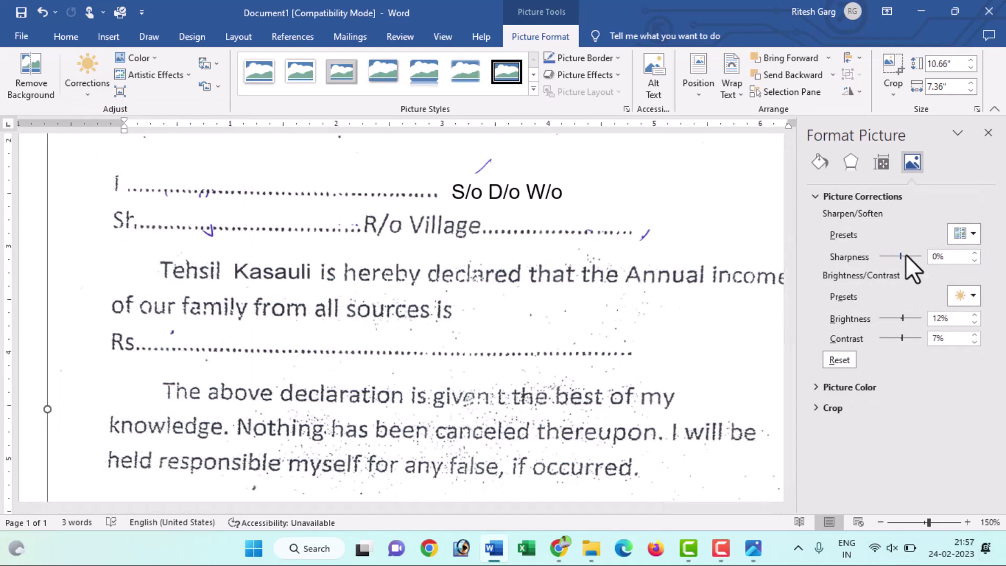
{"action": "left_click", "coordinate": [970, 256]}
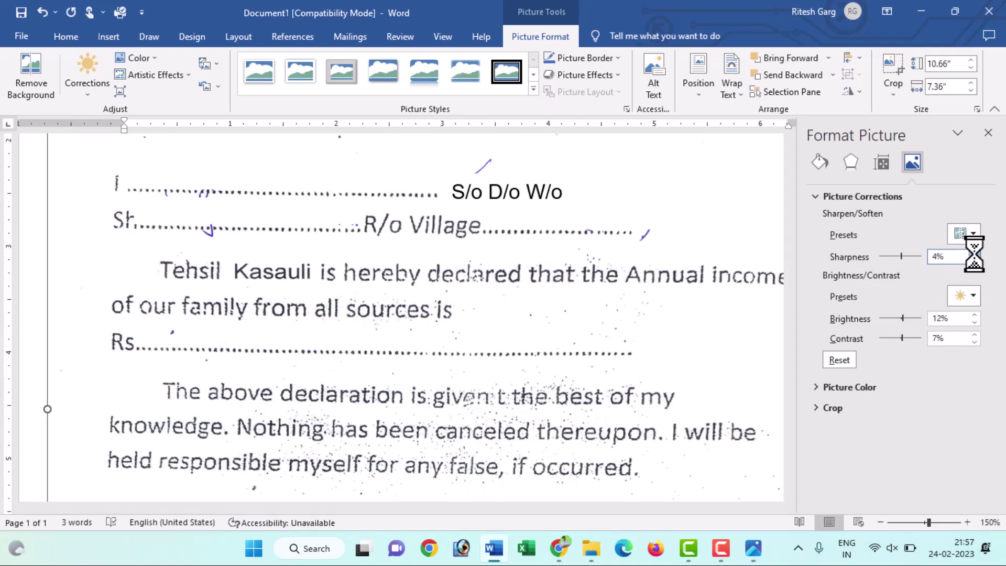
{"action": "left_click", "coordinate": [975, 252]}
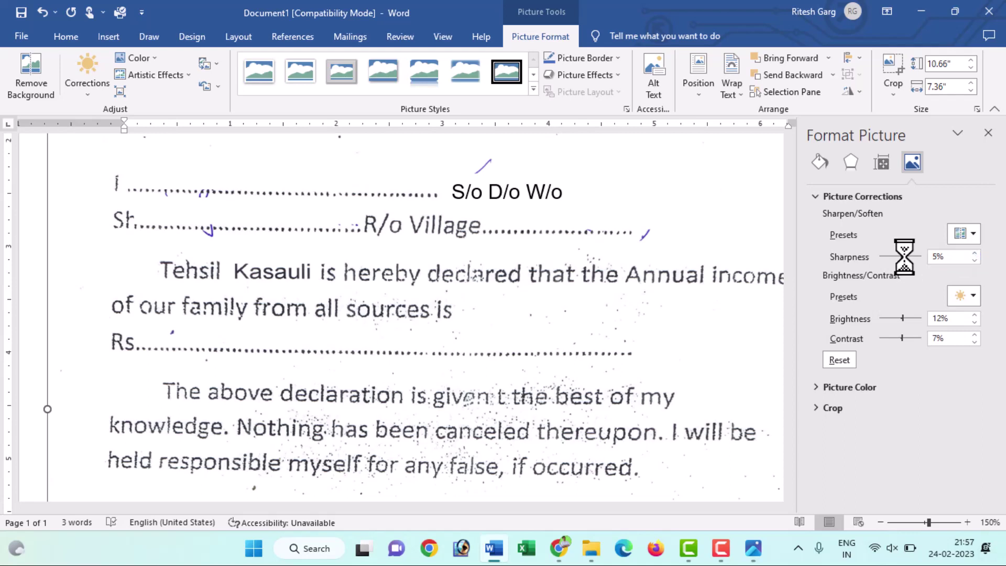
{"action": "mouse_move", "coordinate": [904, 257]}
{"action": "left_mouse_down"}
{"action": "mouse_move", "coordinate": [915, 257]}
{"action": "mouse_move", "coordinate": [907, 257]}
{"action": "left_mouse_up"}
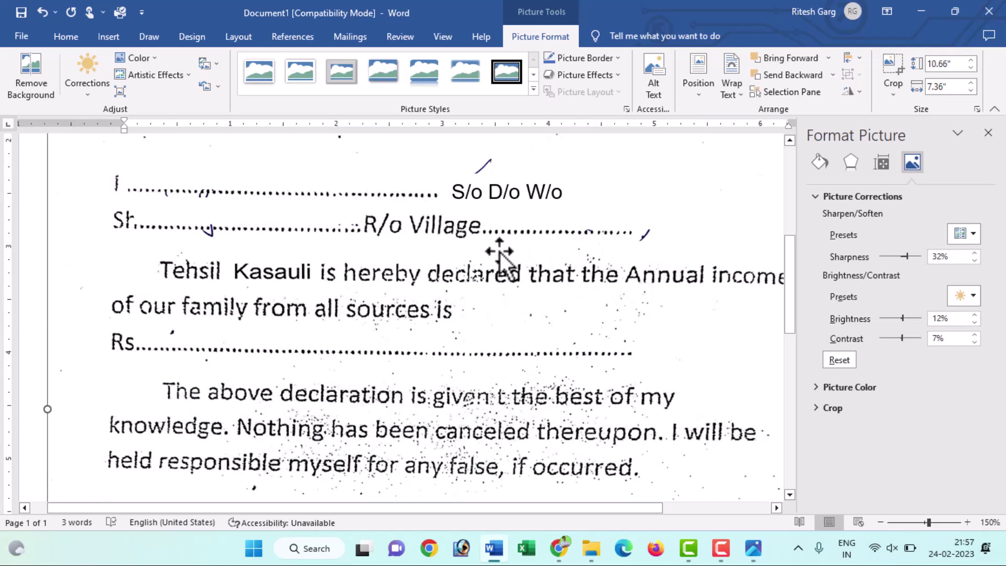
- Zoom out to 50% to view the full declaration page, then go to the File screen
{"action": "scroll", "coordinate": [500, 257], "scroll_direction": "down", "scroll_amount": 3, "text": "ctrl"}
{"action": "scroll", "coordinate": [511, 270], "scroll_direction": "down", "scroll_amount": 2, "text": "ctrl"}
{"action": "scroll", "coordinate": [511, 273], "scroll_direction": "down", "scroll_amount": 2, "text": "ctrl"}
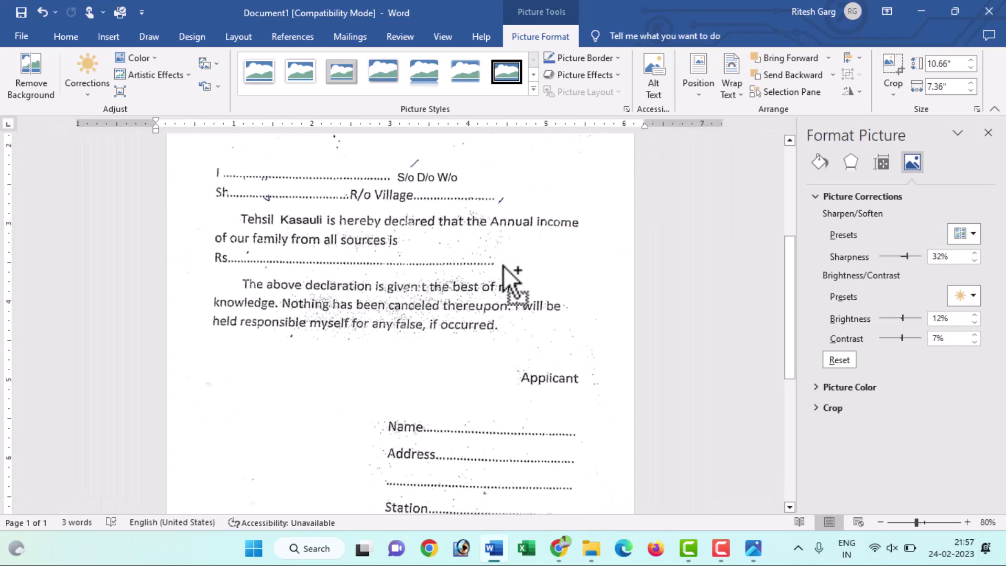
{"action": "scroll", "coordinate": [504, 270], "scroll_direction": "down", "scroll_amount": 1, "text": "ctrl"}
{"action": "scroll", "coordinate": [505, 281], "scroll_direction": "down", "scroll_amount": 2, "text": "ctrl"}
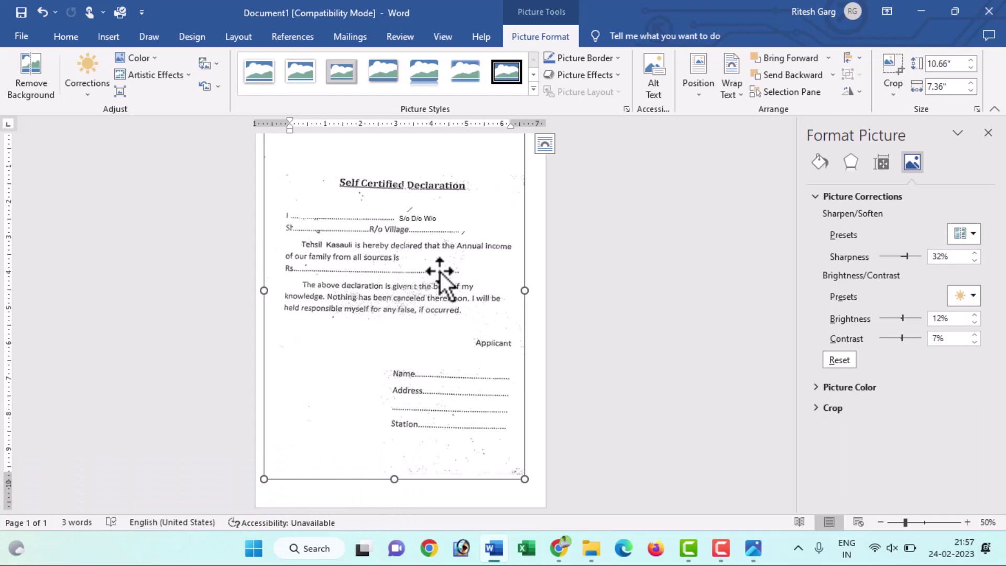
{"action": "left_click", "coordinate": [16, 34]}
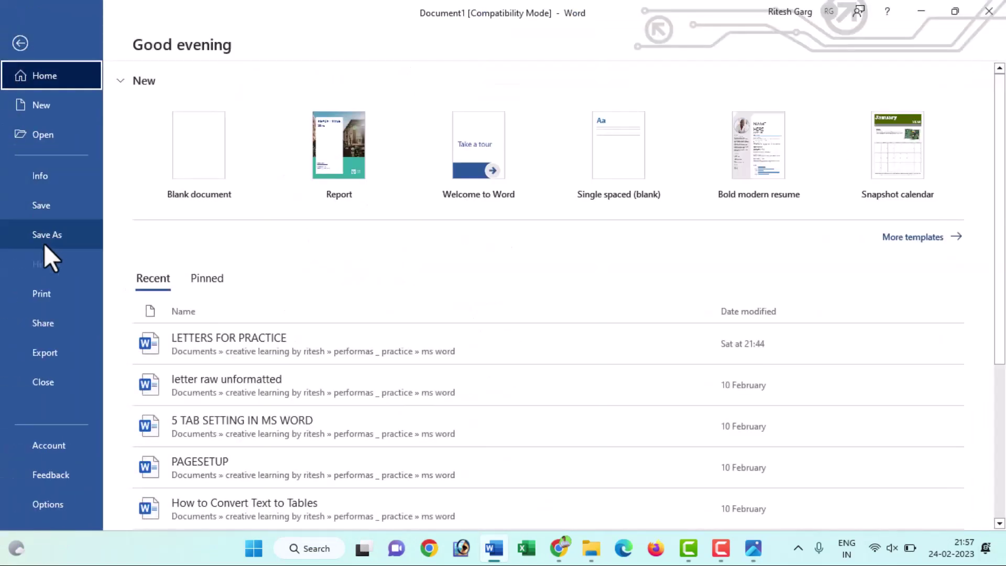
- Save the document to the Desktop as a PDF named performa
{"action": "left_click", "coordinate": [44, 244]}
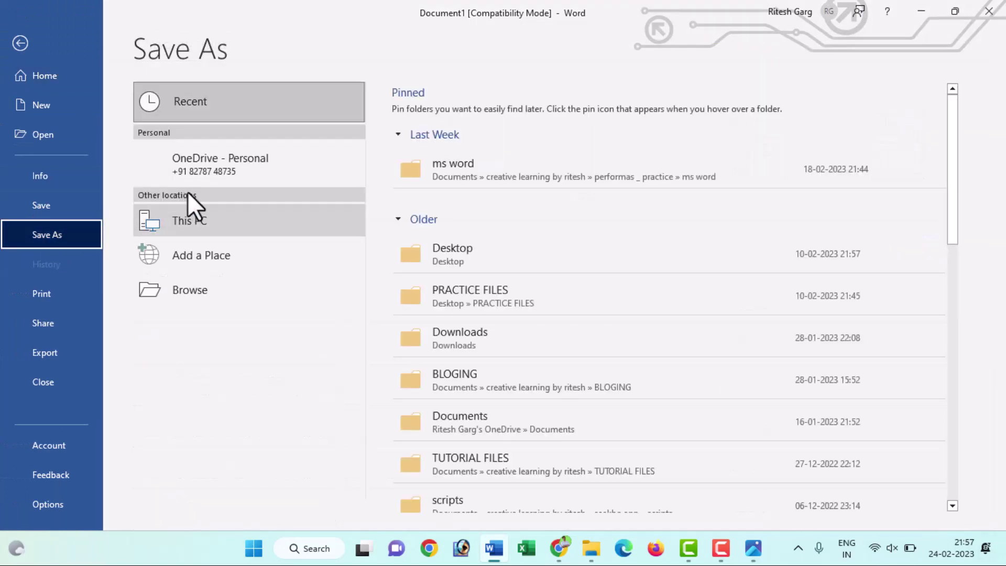
{"action": "left_click", "coordinate": [191, 290]}
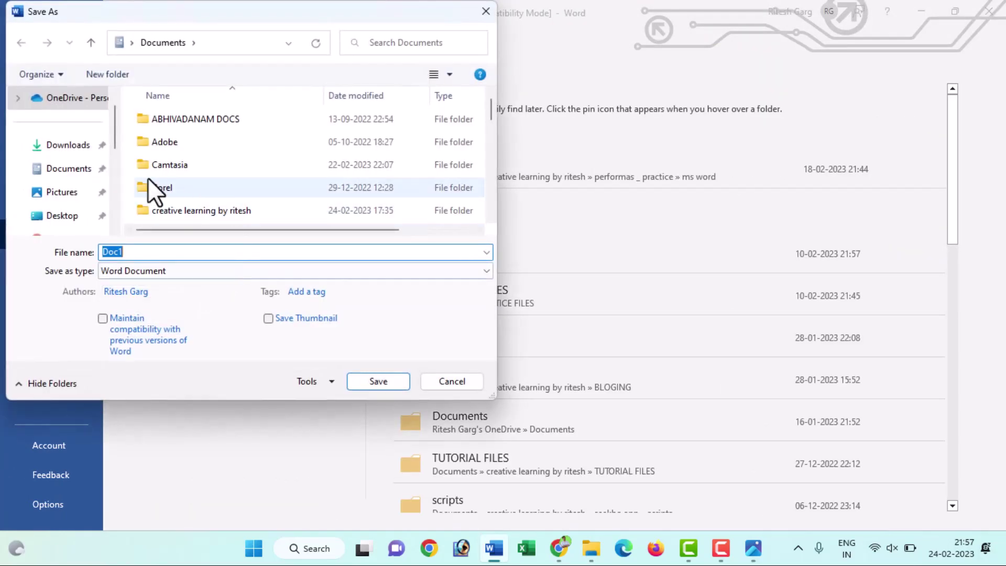
{"action": "left_click", "coordinate": [18, 217]}
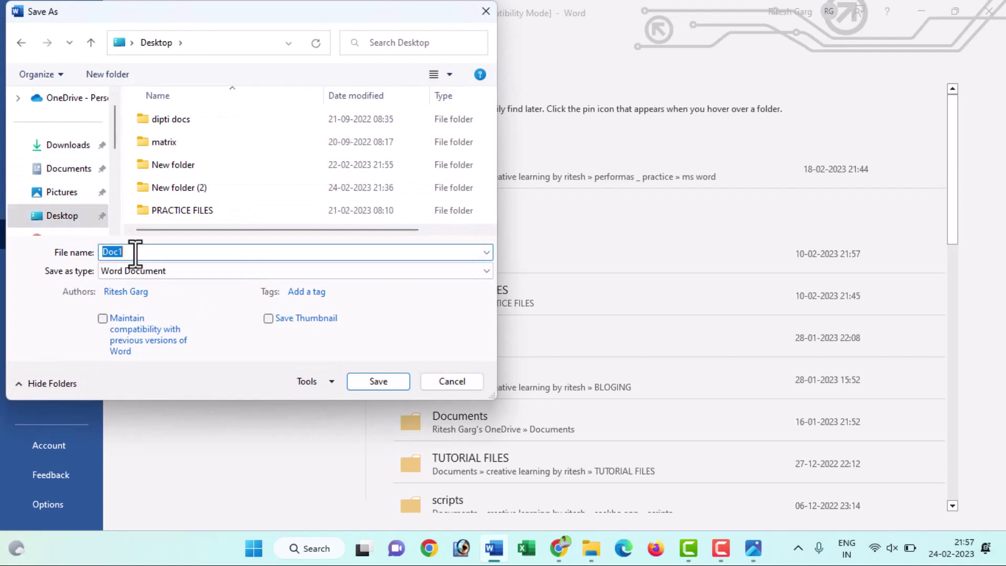
{"action": "type", "text": "perform"}
{"action": "type", "text": "a"}
{"action": "left_click", "coordinate": [128, 270]}
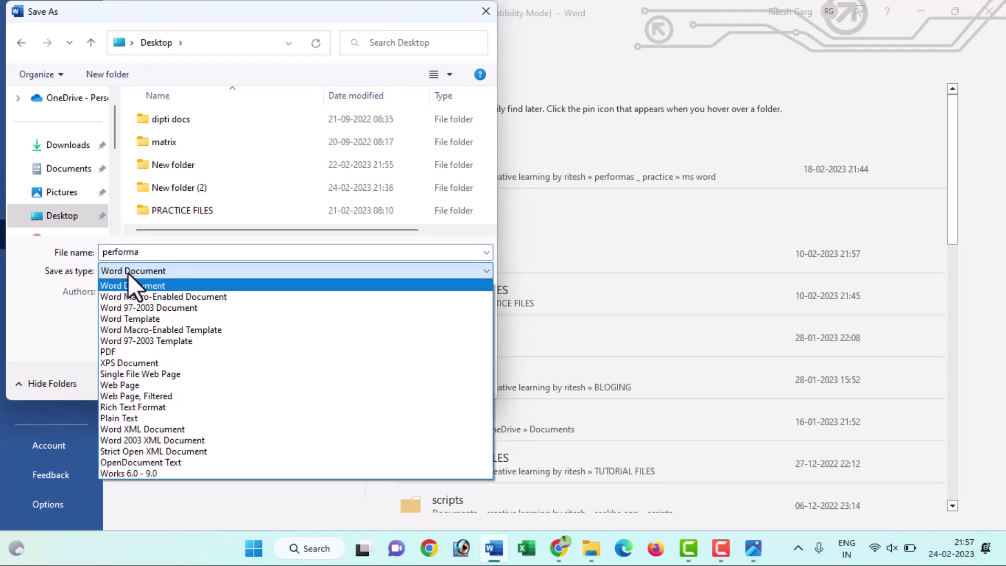
{"action": "left_click", "coordinate": [124, 350]}
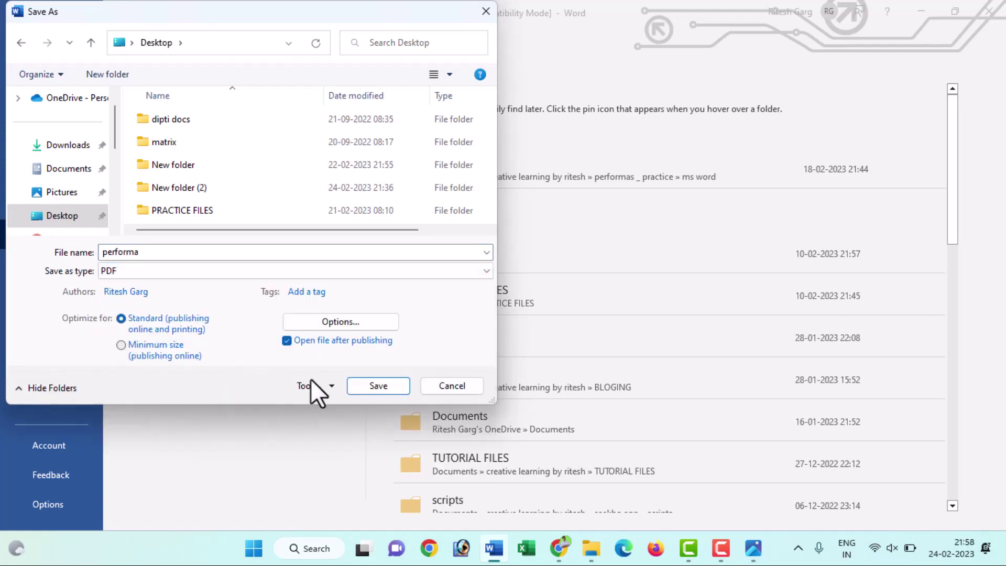
{"action": "left_click", "coordinate": [373, 386]}
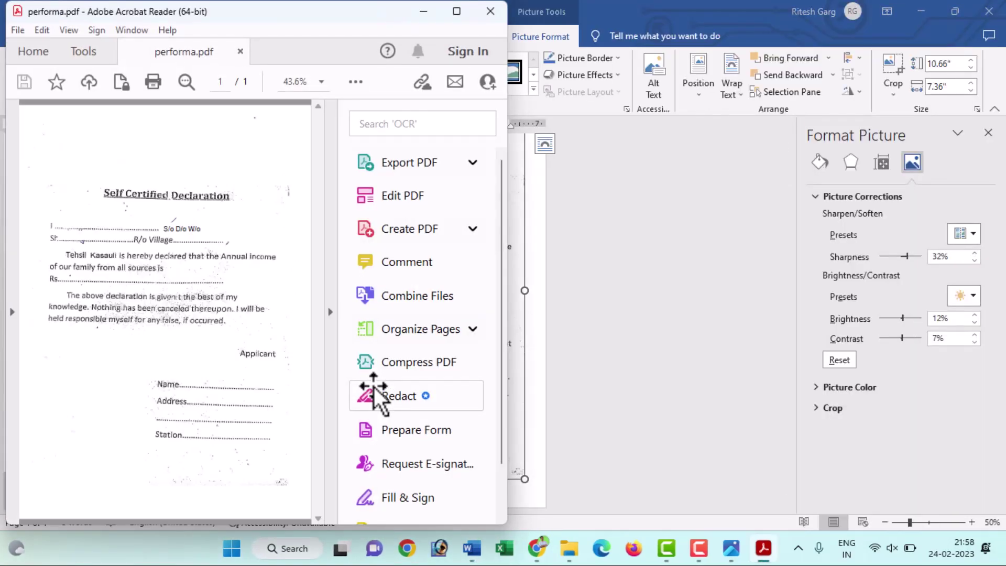
- Open performa.pdf from the Desktop in a maximized Acrobat Reader window and scroll through it
{"action": "key", "text": "super+d"}
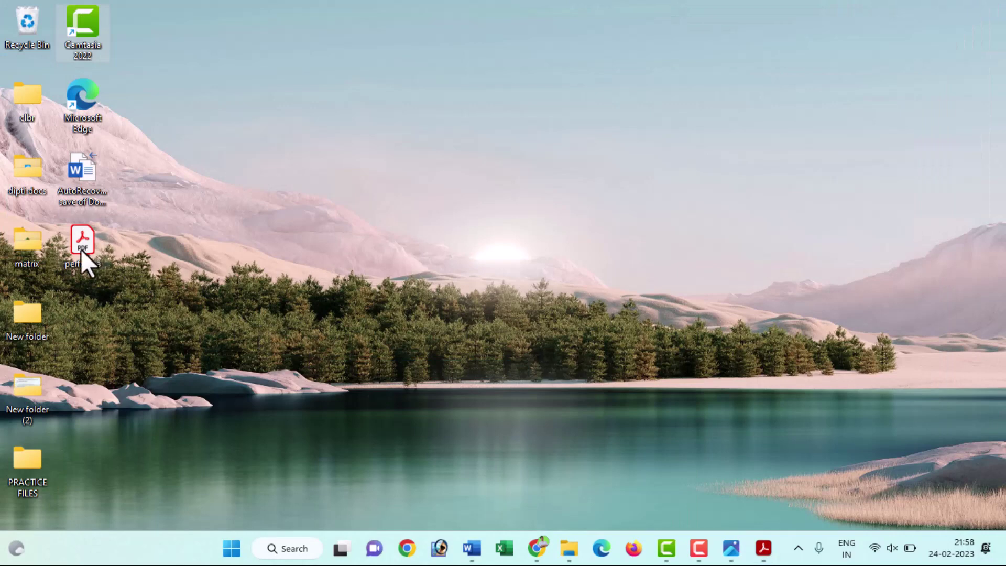
{"action": "double_click", "coordinate": [79, 249]}
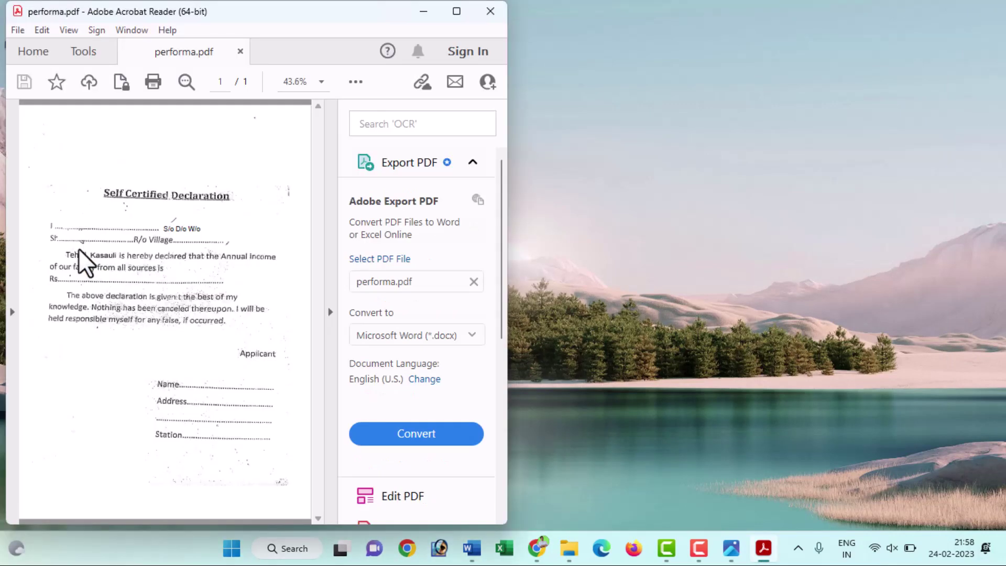
{"action": "left_click", "coordinate": [456, 11]}
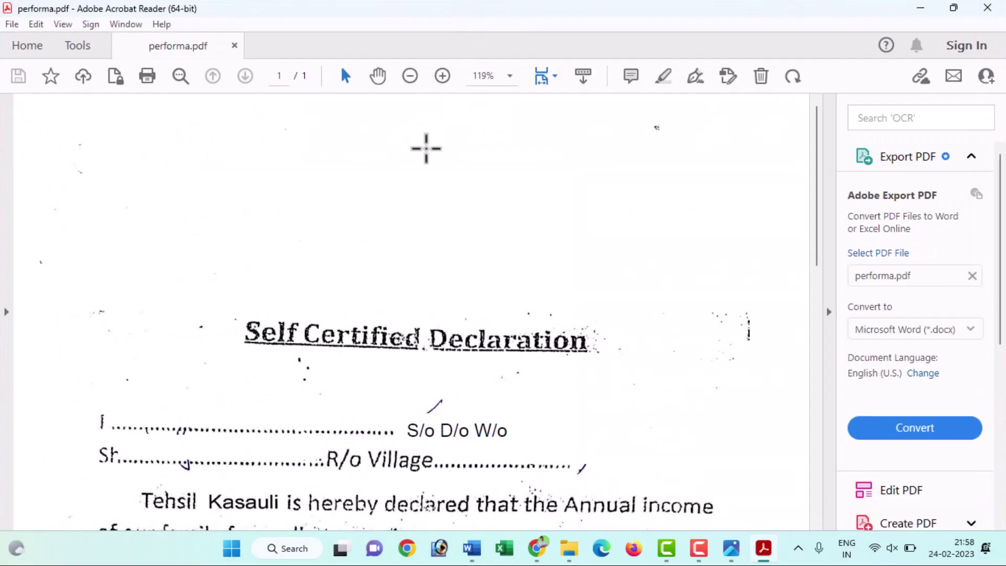
{"action": "scroll", "coordinate": [374, 275], "scroll_direction": "down", "scroll_amount": 5}
{"action": "scroll", "coordinate": [376, 278], "scroll_direction": "down", "scroll_amount": 4}
{"action": "scroll", "coordinate": [375, 283], "scroll_direction": "down", "scroll_amount": 4}
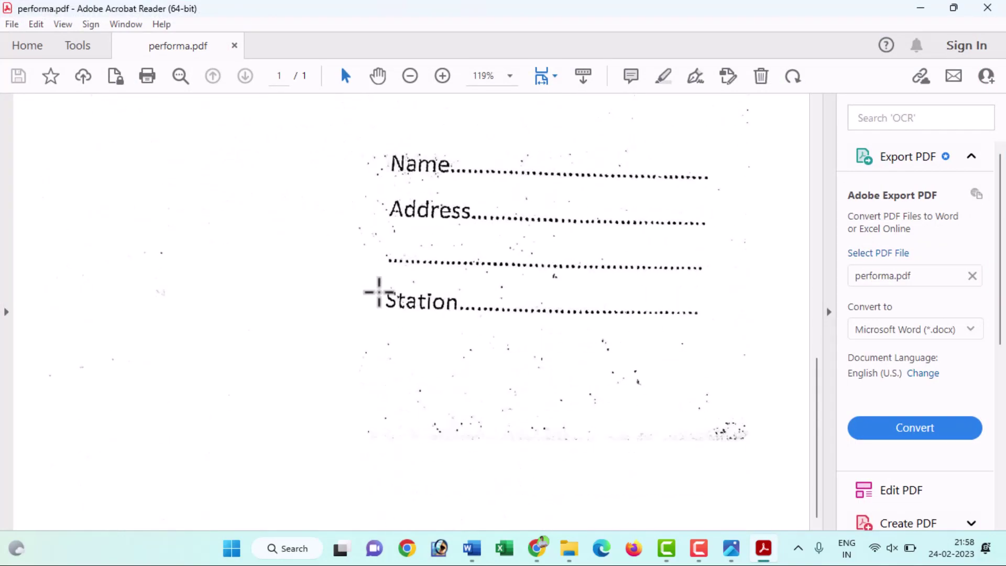
{"action": "scroll", "coordinate": [376, 286], "scroll_direction": "up", "scroll_amount": 5}
{"action": "scroll", "coordinate": [379, 292], "scroll_direction": "up", "scroll_amount": 3}
{"action": "scroll", "coordinate": [386, 293], "scroll_direction": "down", "scroll_amount": 5, "text": "ctrl"}
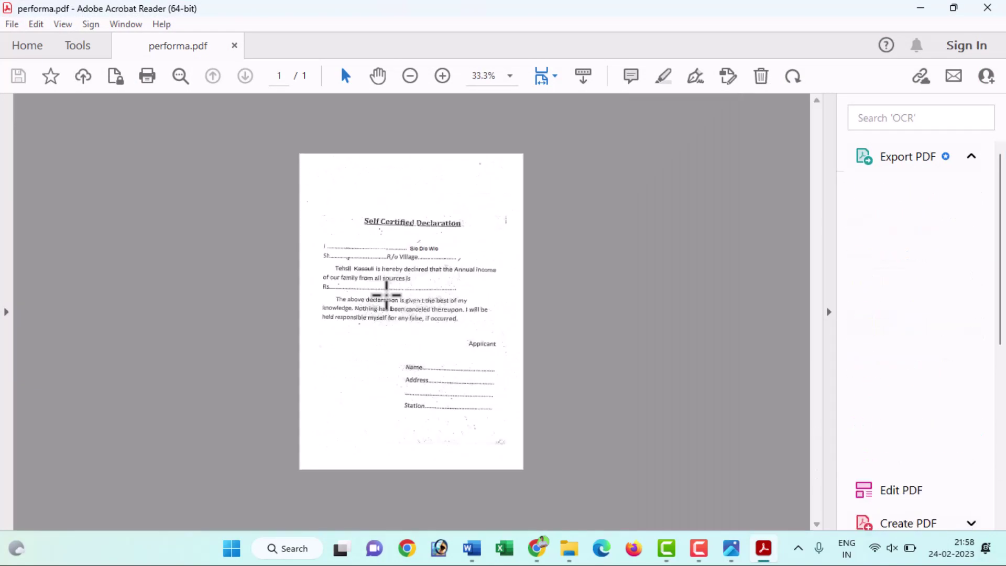
{"action": "scroll", "coordinate": [386, 292], "scroll_direction": "up", "scroll_amount": 2, "text": "ctrl"}
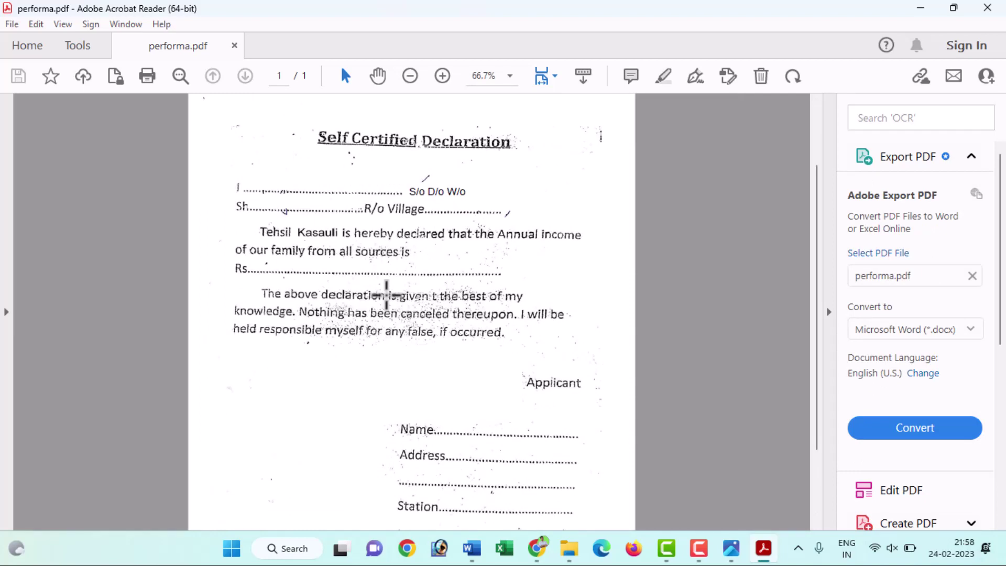
- Open Acrobat Reader's Print dialog for performa.pdf with Ctrl+P
{"action": "key", "text": "ctrl+p"}
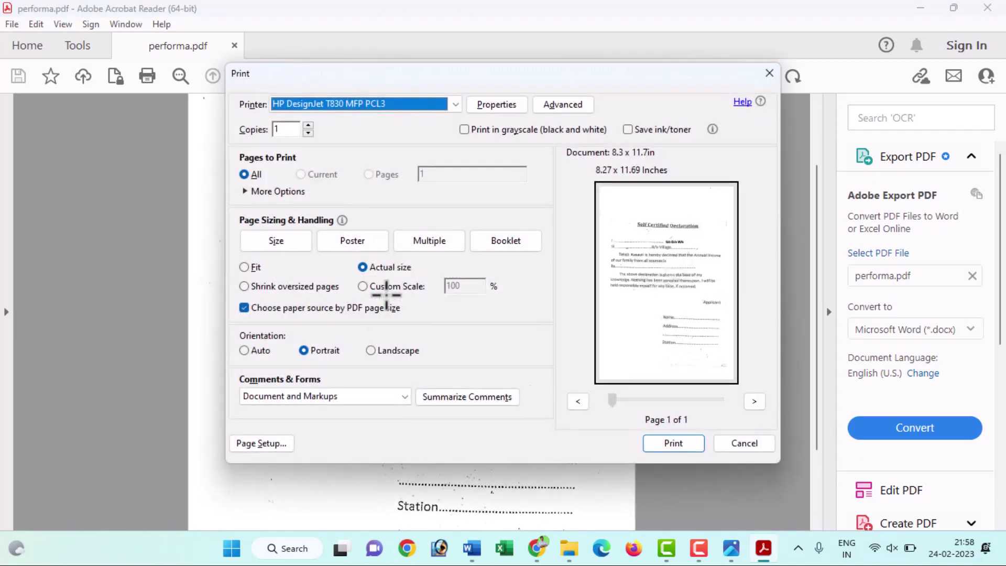